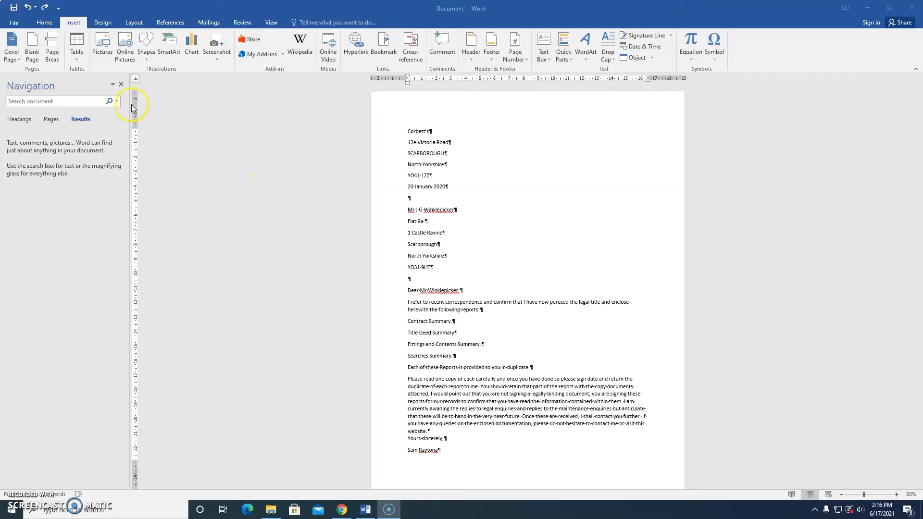
# Close the Navigation pane and place the cursor at the start of the sender's address
pyautogui.click(121, 85)
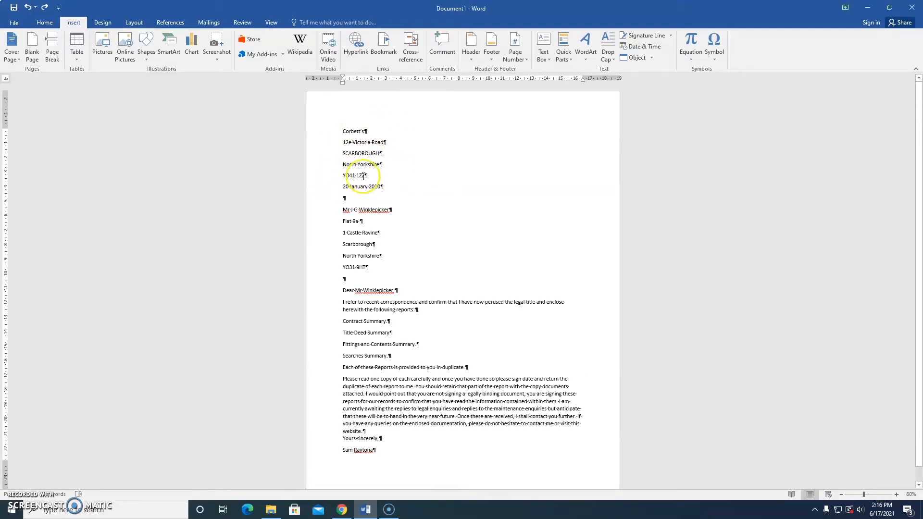
pyautogui.moveTo(343, 131); pyautogui.dragTo(388, 174)
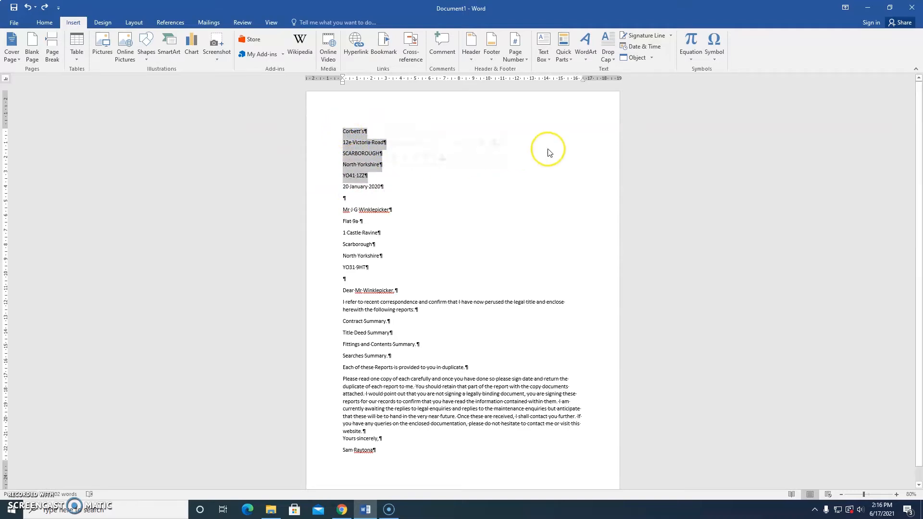
pyautogui.click(338, 129)
# Set a right-aligned tab stop at the right margin for the first line of the sender's address and tab the company name to it
pyautogui.click(6, 80)
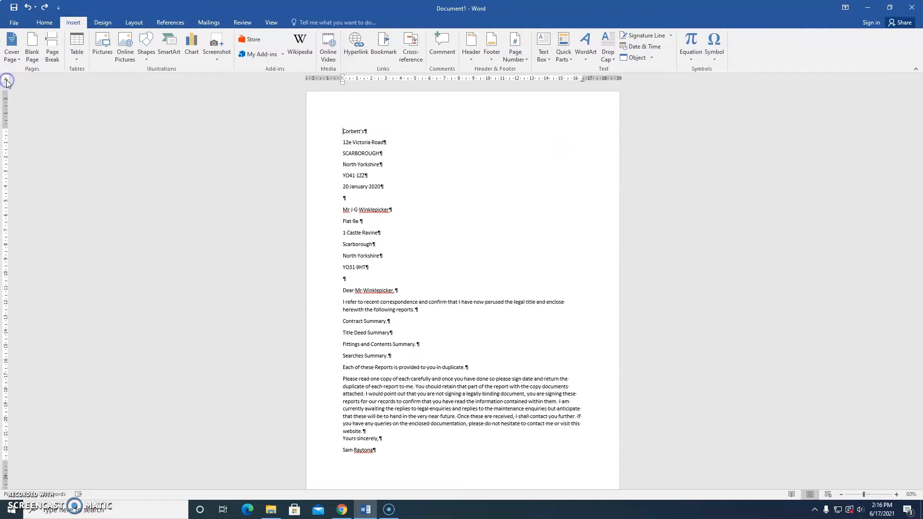
pyautogui.click(6, 80)
pyautogui.click(5, 80)
pyautogui.click(4, 78)
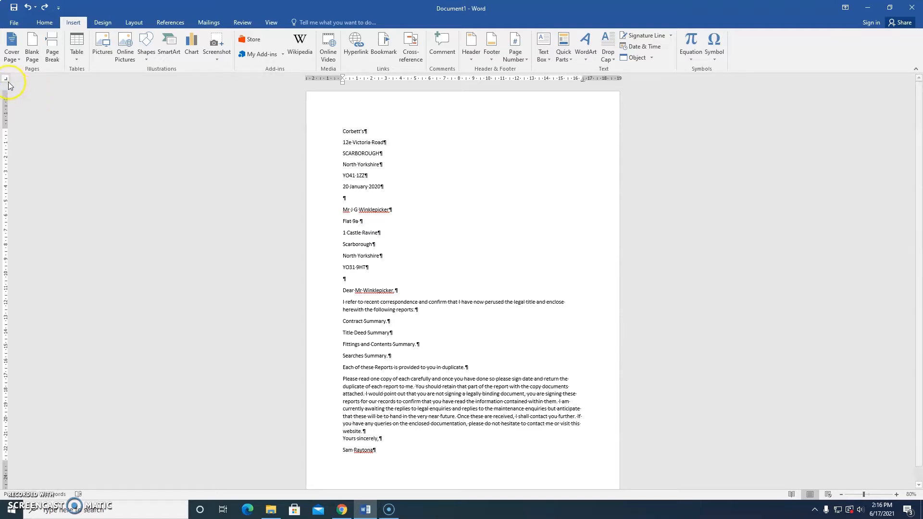
pyautogui.click(342, 133)
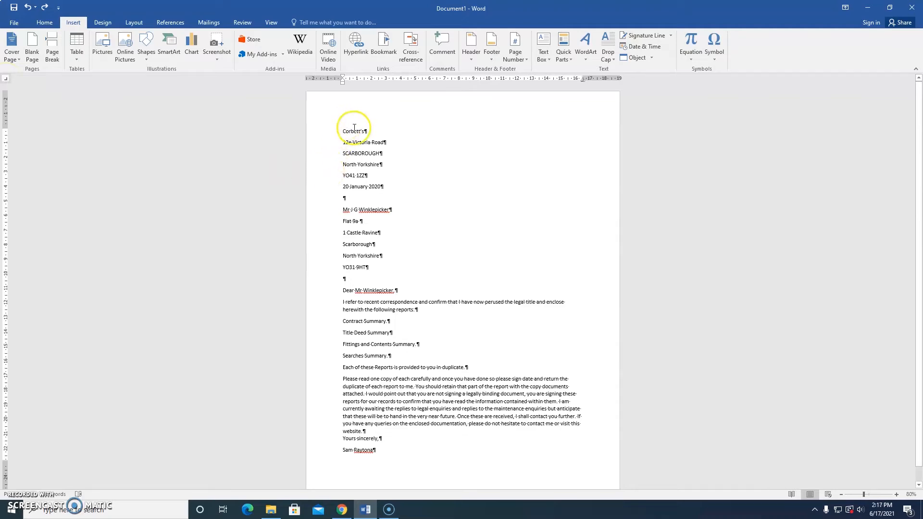
pyautogui.click(568, 79)
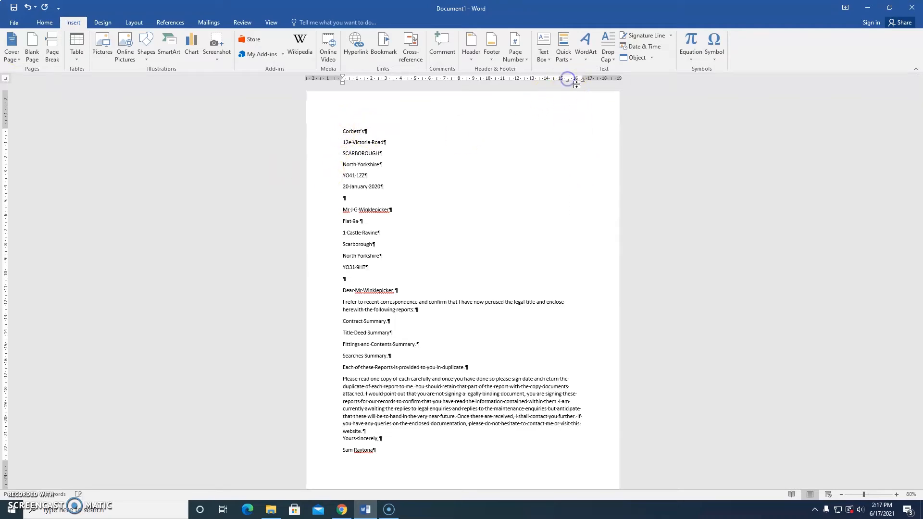
pyautogui.moveTo(582, 80); pyautogui.dragTo(583, 91)
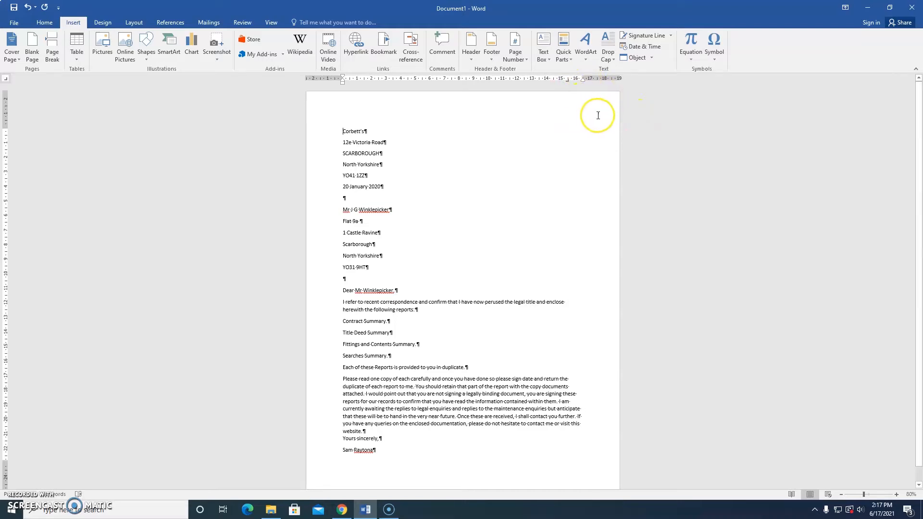
pyautogui.click(571, 80)
pyautogui.moveTo(571, 83); pyautogui.dragTo(582, 80)
pyautogui.click(342, 131)
pyautogui.press('Tab')
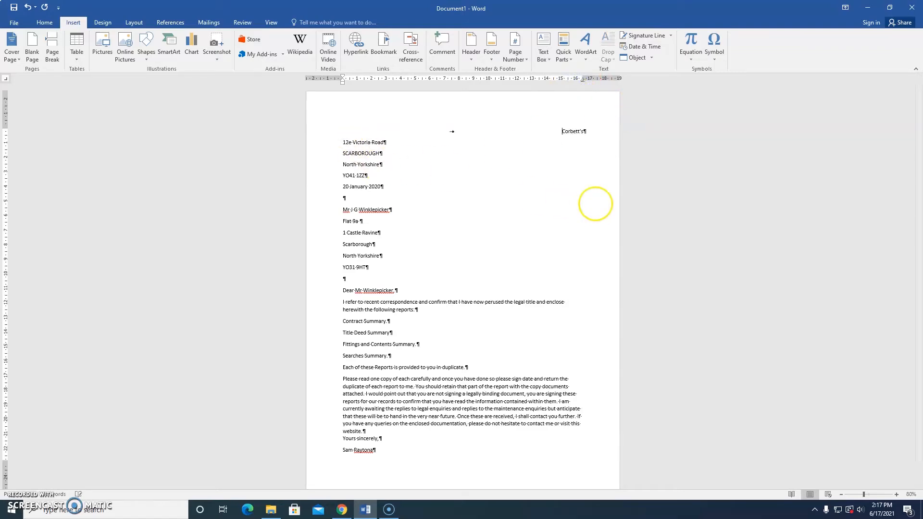
# Set right-aligned tab stops at the right margin for the sender's street and town lines and tab both lines across
pyautogui.click(560, 80)
pyautogui.moveTo(561, 81); pyautogui.dragTo(583, 80)
pyautogui.press('Tab')
pyautogui.click(342, 153)
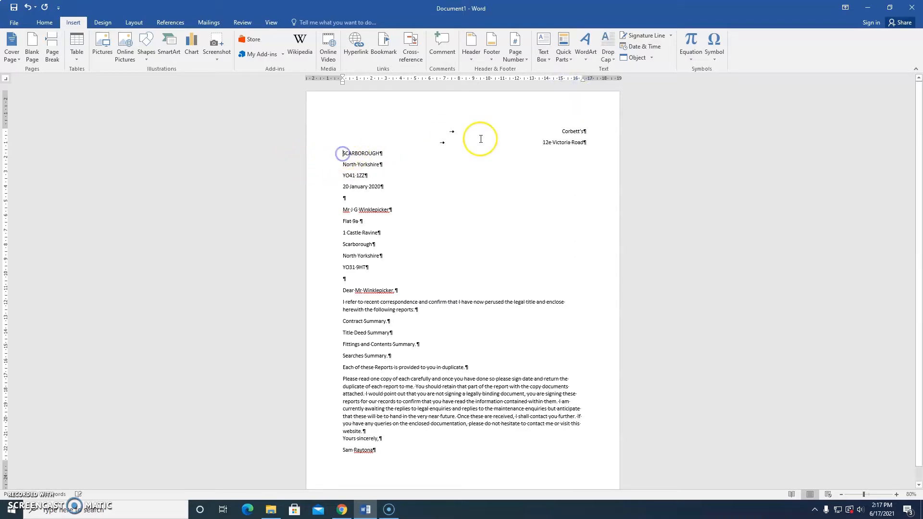
pyautogui.moveTo(574, 81); pyautogui.dragTo(582, 80)
pyautogui.press('Tab')
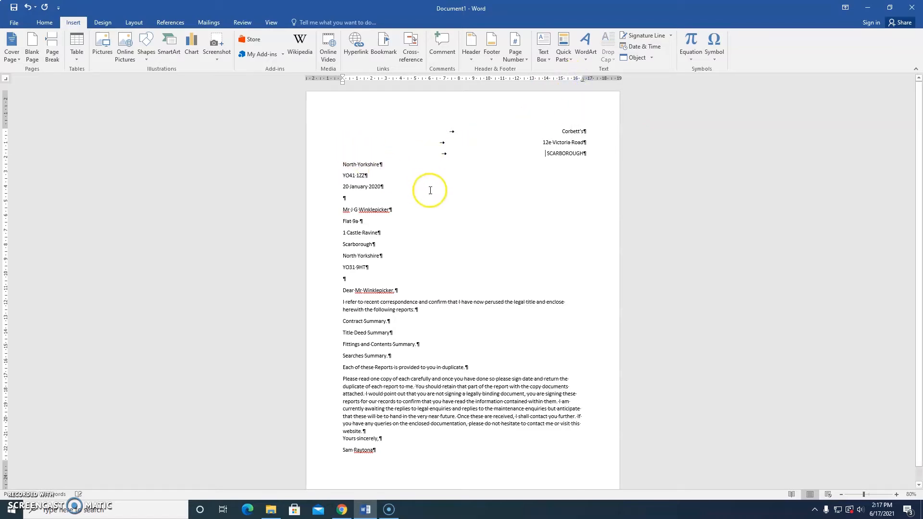
# Align the sender's county and postcode lines to the right margin with right-aligned tab stops
pyautogui.click(343, 164)
pyautogui.click(565, 79)
pyautogui.moveTo(565, 82); pyautogui.dragTo(583, 80)
pyautogui.click(340, 168)
pyautogui.press('Tab')
pyautogui.click(566, 80)
pyautogui.moveTo(565, 82); pyautogui.dragTo(582, 82)
pyautogui.press('Tab')
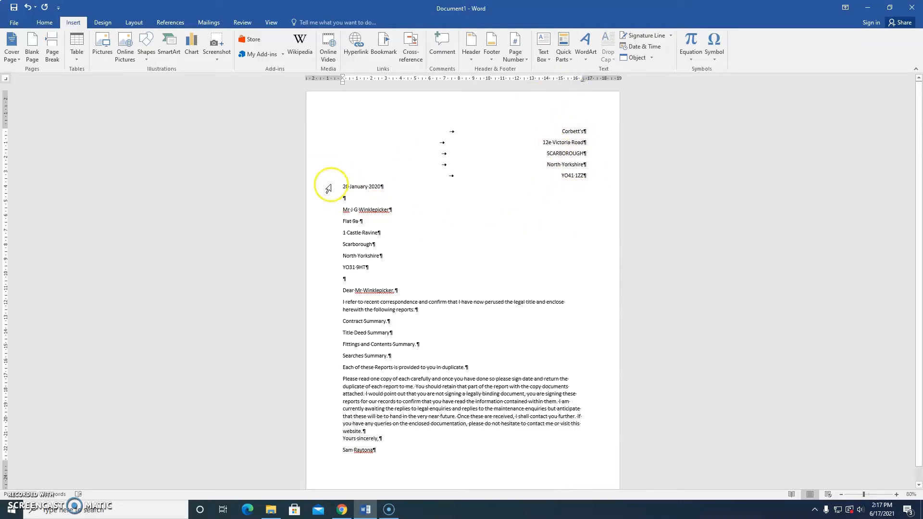
pyautogui.moveTo(342, 210); pyautogui.dragTo(375, 268)
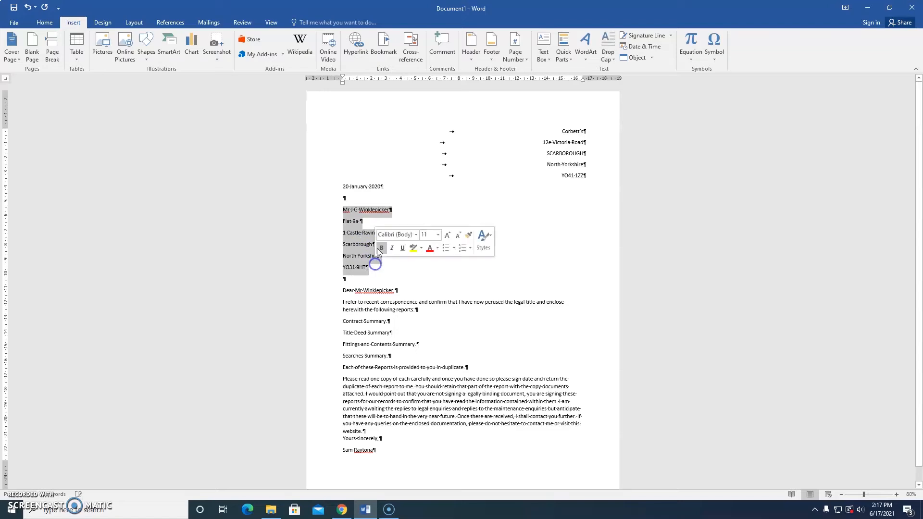
pyautogui.click(422, 211)
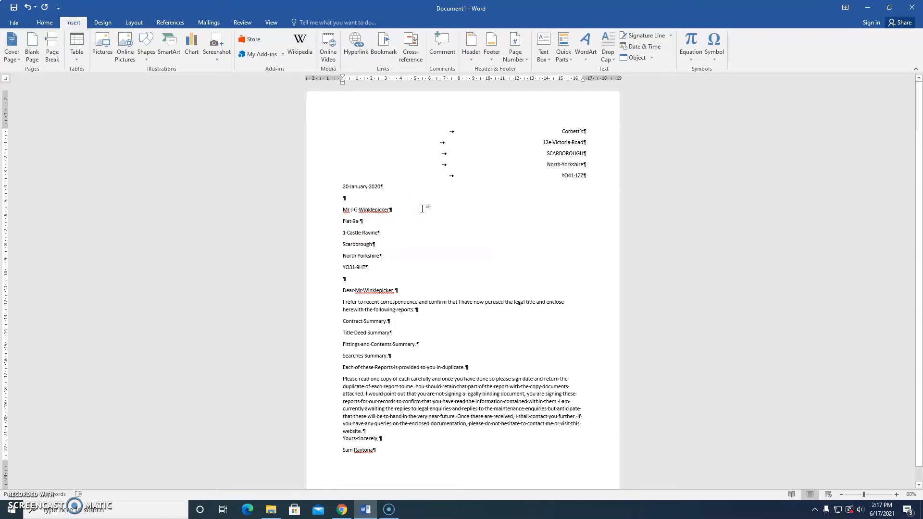
# Add four blank lines between the recipient's address and the salutation
pyautogui.scroll(-2, 426, 253)
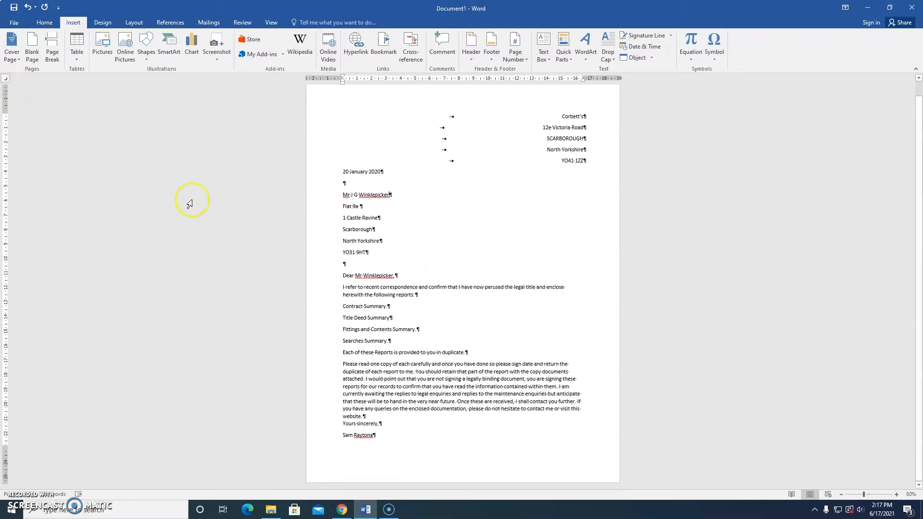
pyautogui.click(343, 263)
pyautogui.press('Return')
pyautogui.press('Return')
pyautogui.press('Return')
pyautogui.press('Return')
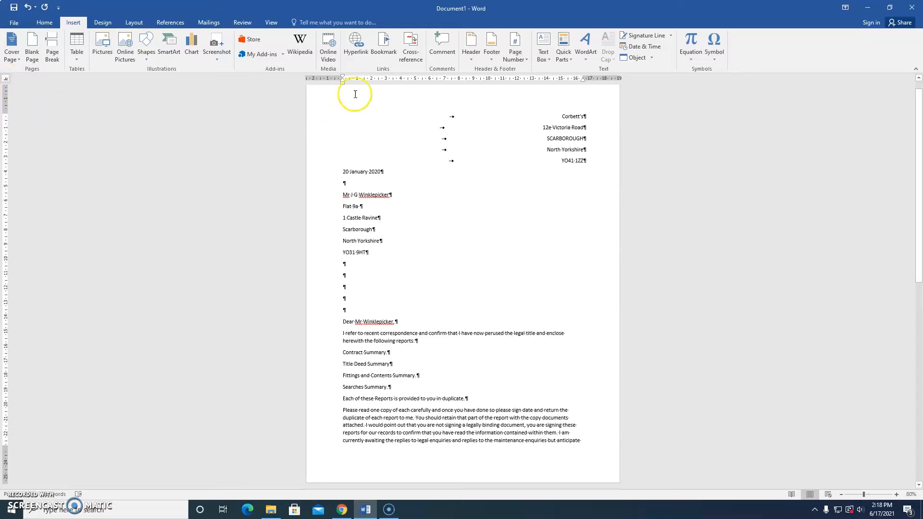
# Set a decimal tab stop at about 5.5 cm on the second blank line, enter 123.73465835 and align it to that stop
pyautogui.click(423, 80)
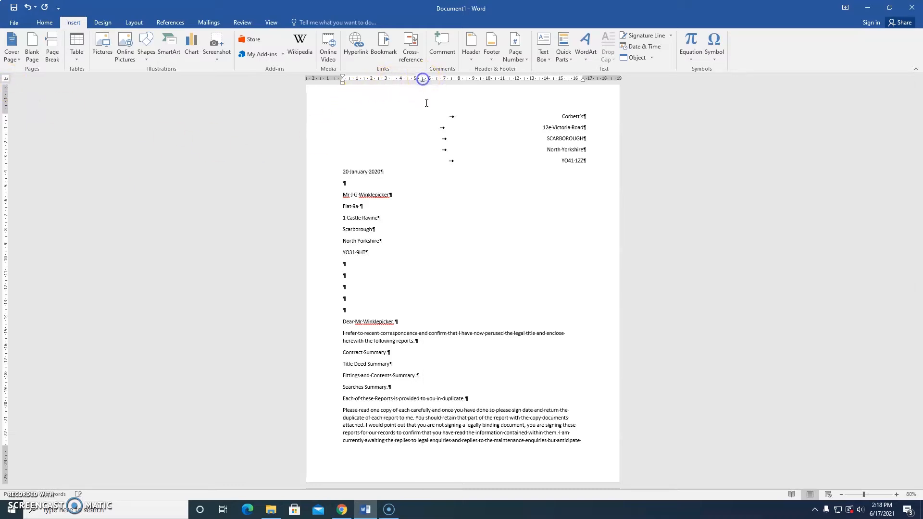
pyautogui.click(363, 276)
pyautogui.write('123.73465835')
pyautogui.click(342, 276)
pyautogui.press('Tab')
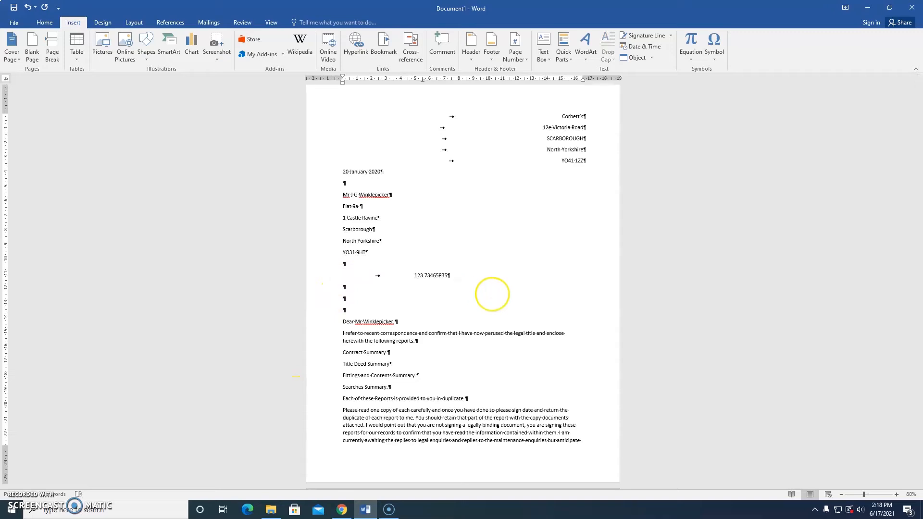
pyautogui.moveTo(423, 81); pyautogui.dragTo(423, 81)
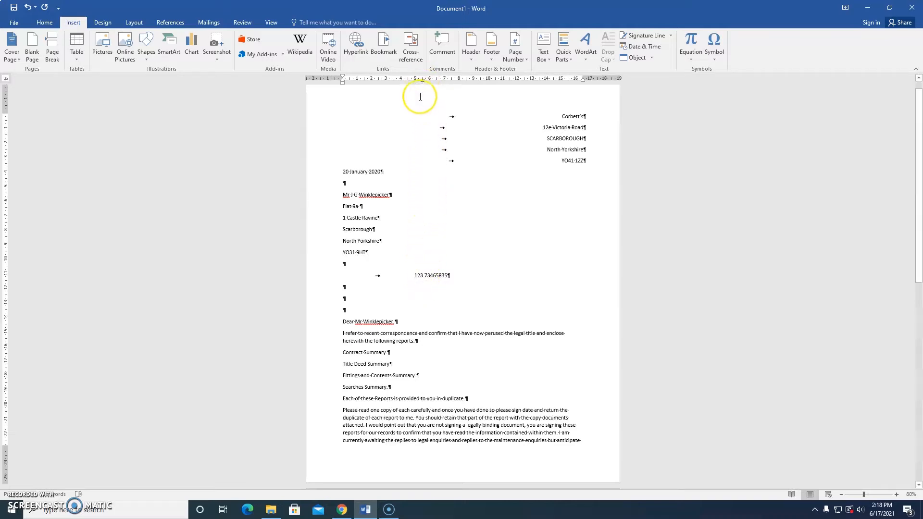
# Add the numbers 000000000.123456 and 0.000000001 on two new lines below and align both to the decimal tab stop
pyautogui.click(448, 276)
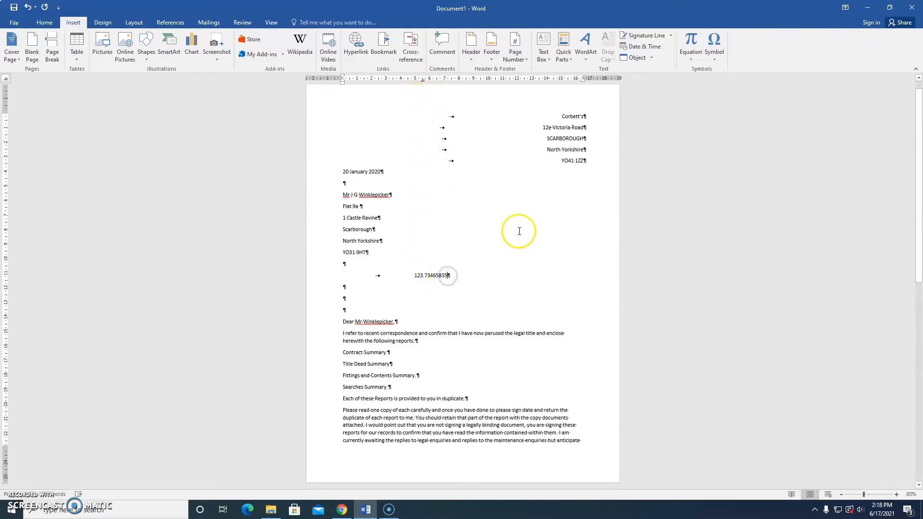
pyautogui.press('Return')
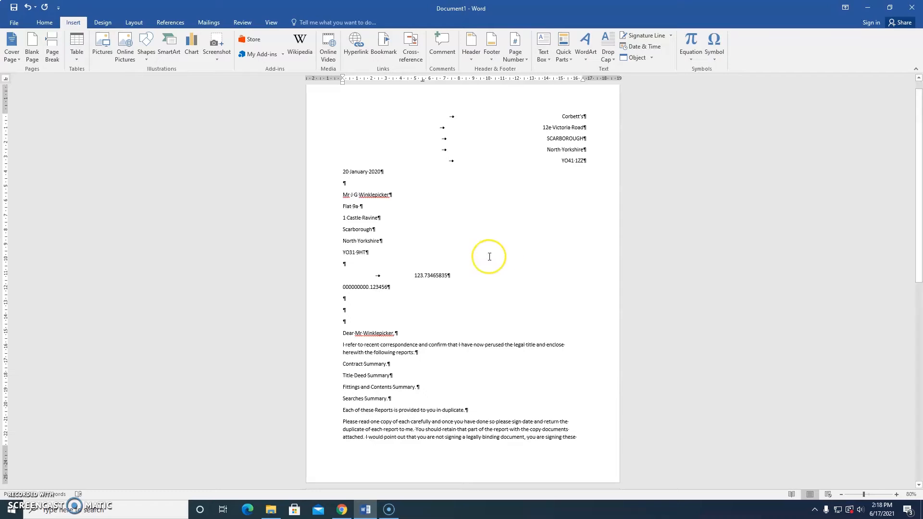
pyautogui.click(341, 288)
pyautogui.press('Tab')
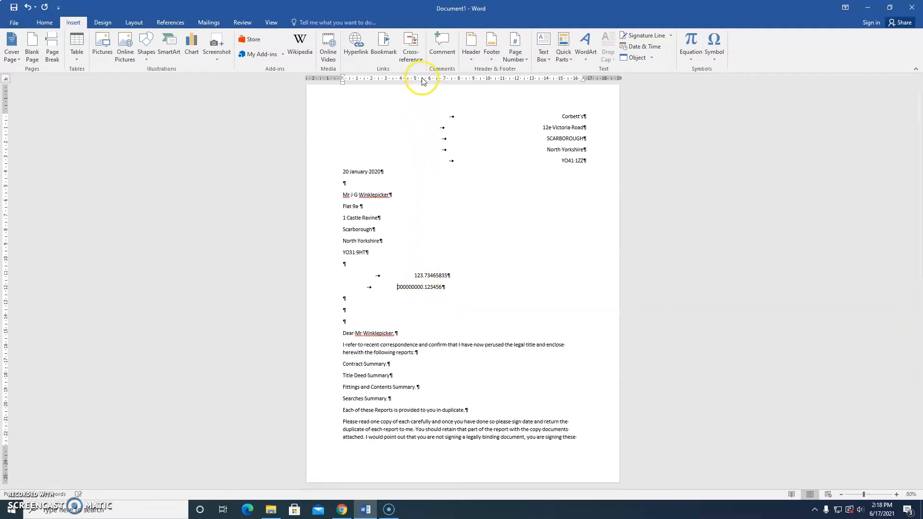
pyautogui.click(445, 287)
pyautogui.press('Return')
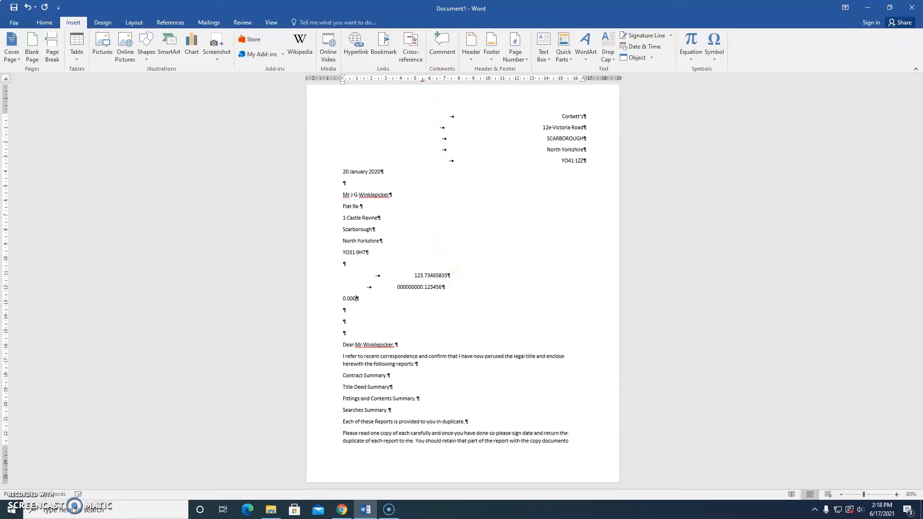
pyautogui.click(343, 299)
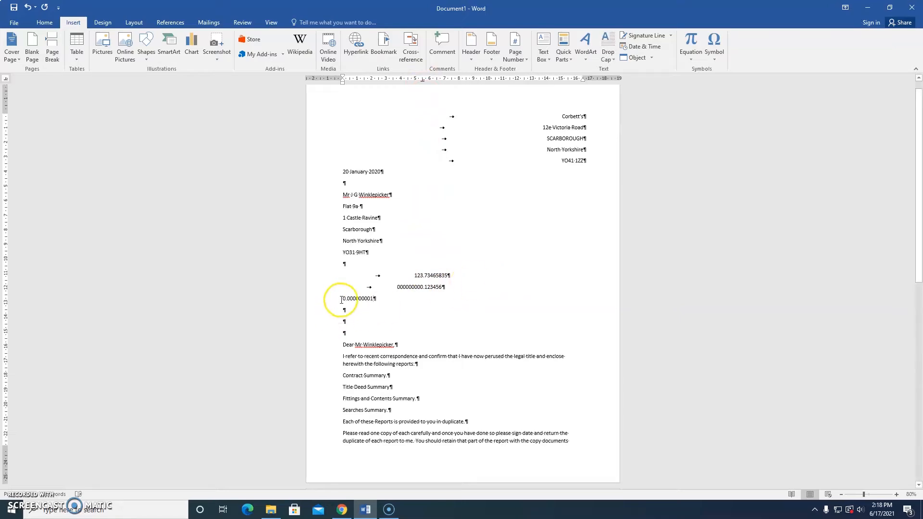
pyautogui.press('Tab')
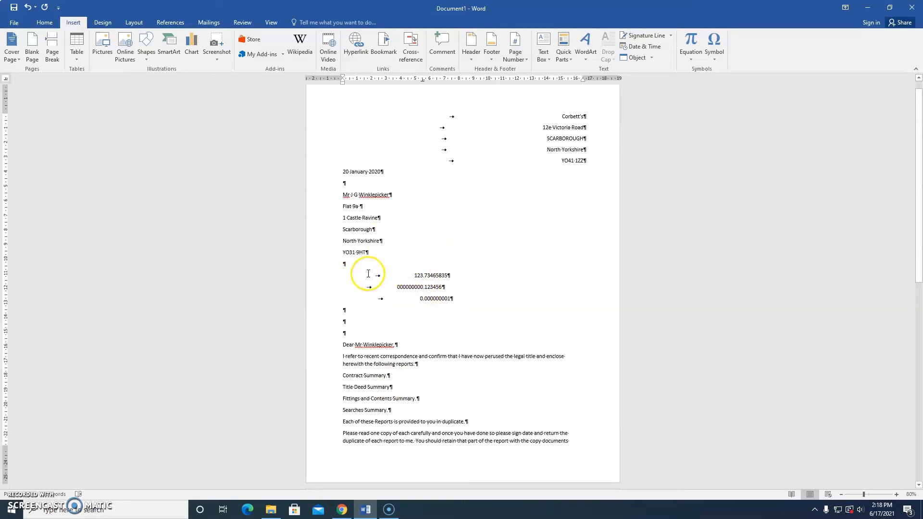
# Delete the three decimal-aligned numbers and the extra blank lines above the salutation
pyautogui.moveTo(370, 275); pyautogui.dragTo(484, 325)
pyautogui.press('Delete')
pyautogui.press('Delete')
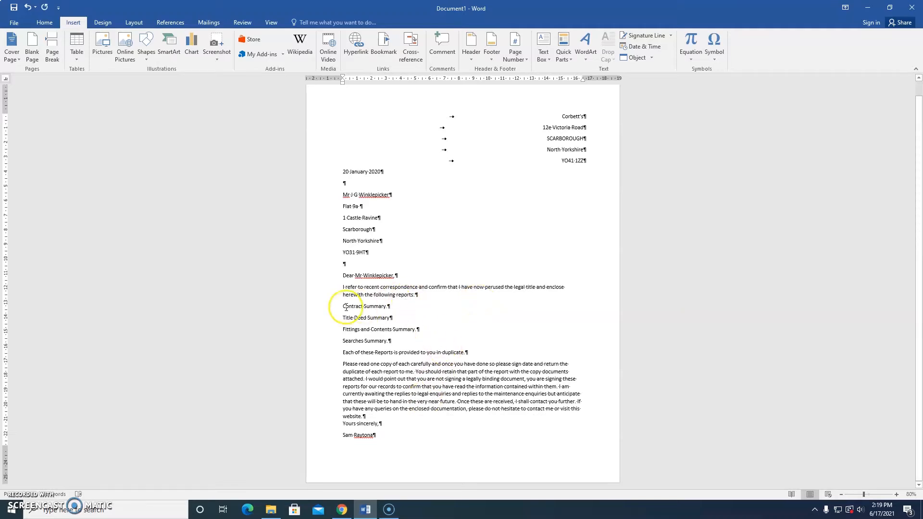
# Format the four report names from Contract Summary to Searches Summary as a bulleted list and change it to a numbered list
pyautogui.moveTo(343, 306); pyautogui.dragTo(395, 337)
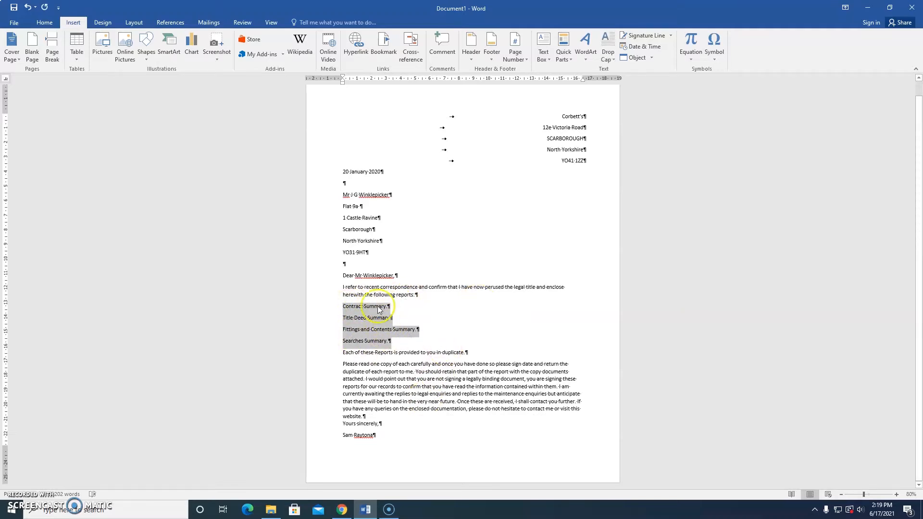
pyautogui.click(43, 24)
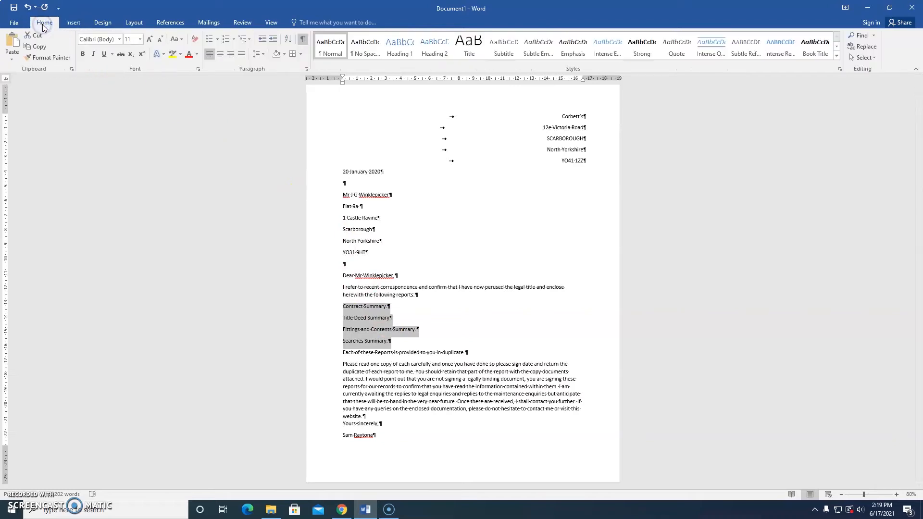
pyautogui.click(207, 41)
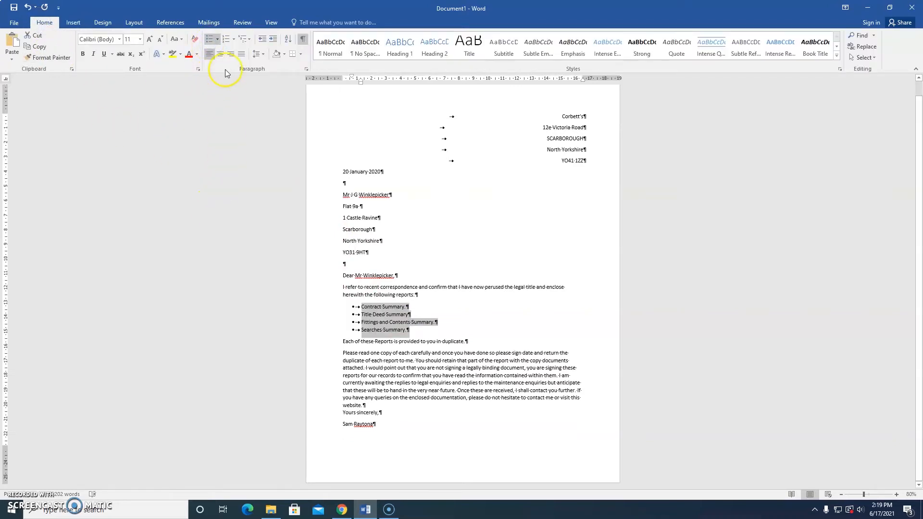
pyautogui.click(223, 38)
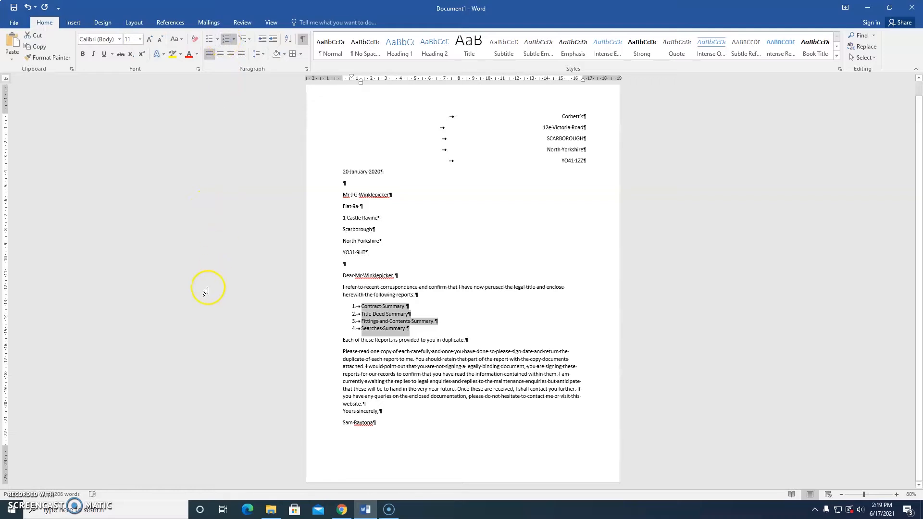
# Try increasing and decreasing the indent of the numbered report list, returning it to its original level
pyautogui.click(273, 40)
pyautogui.click(272, 39)
pyautogui.click(273, 39)
pyautogui.click(273, 40)
pyautogui.click(266, 40)
pyautogui.click(266, 40)
pyautogui.click(266, 40)
pyautogui.click(266, 41)
pyautogui.click(265, 41)
pyautogui.click(272, 41)
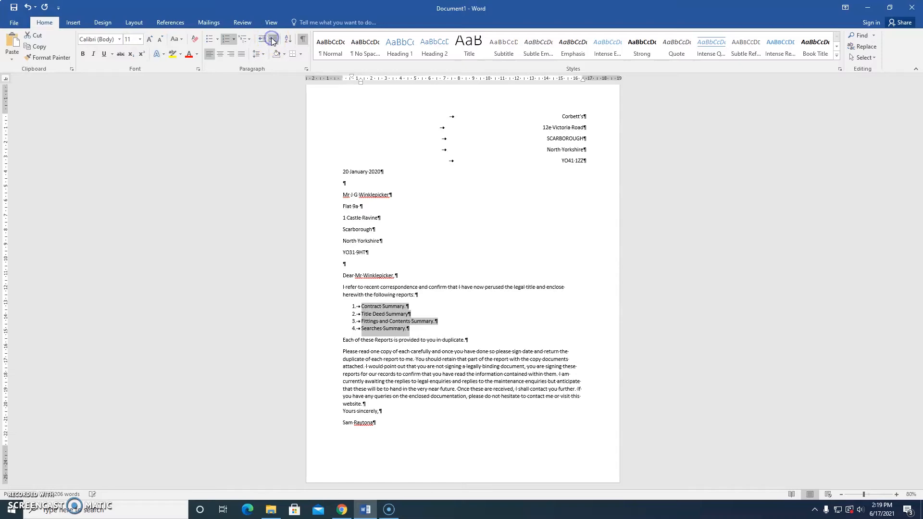
pyautogui.click(428, 312)
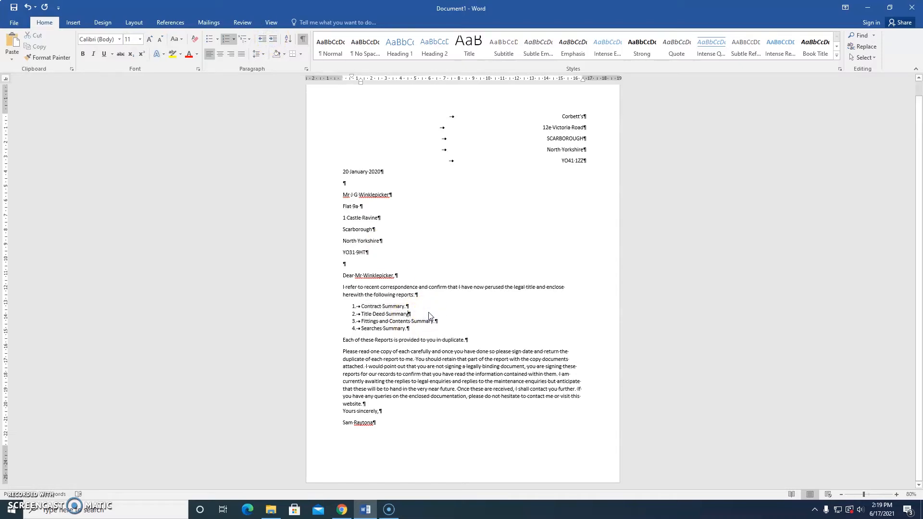
# Apply a 2 cm first-line indent to everything from the salutation through the signature, including the numbered list
pyautogui.moveTo(343, 275)
pyautogui.mouseDown()
pyautogui.moveTo(384, 335)
pyautogui.moveTo(399, 384)
pyautogui.moveTo(385, 421)
pyautogui.mouseUp()
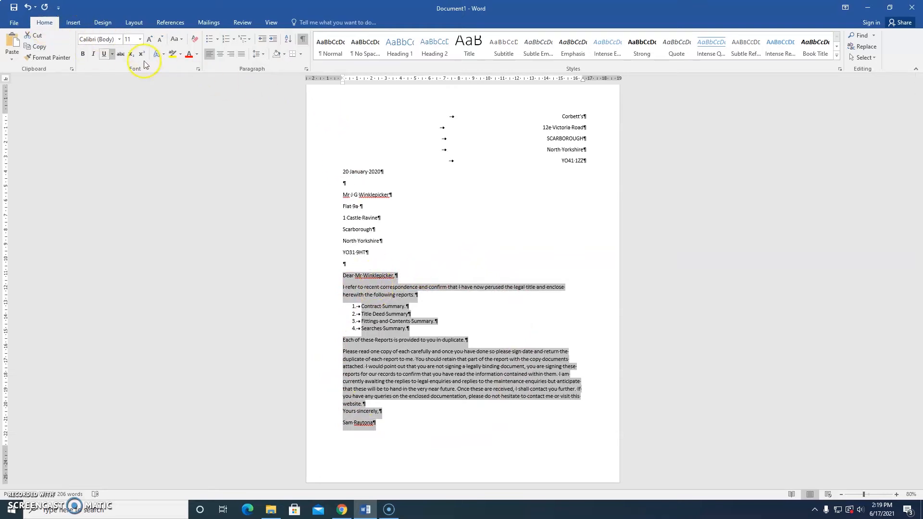
pyautogui.click(307, 70)
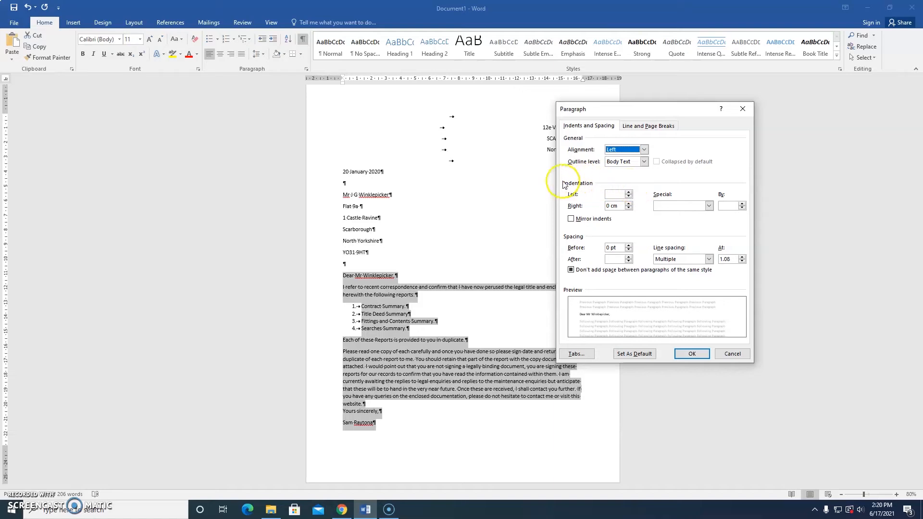
pyautogui.click(707, 207)
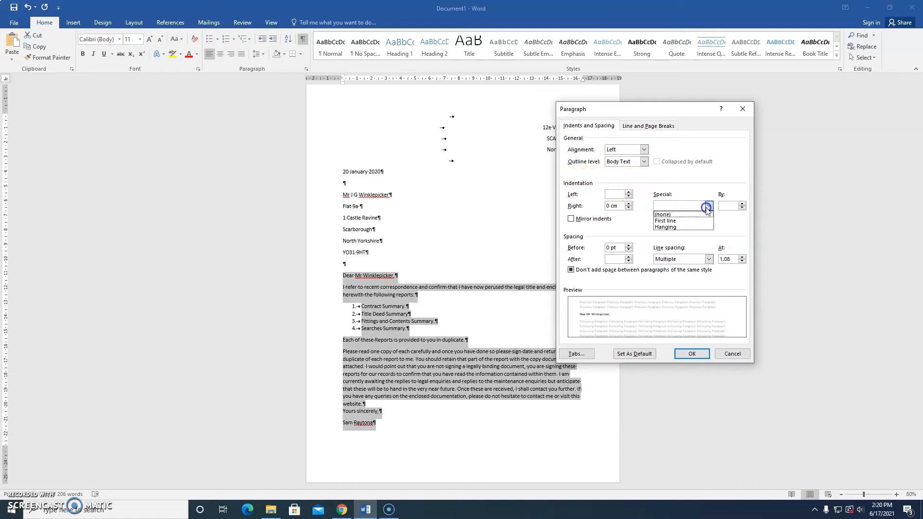
pyautogui.click(691, 221)
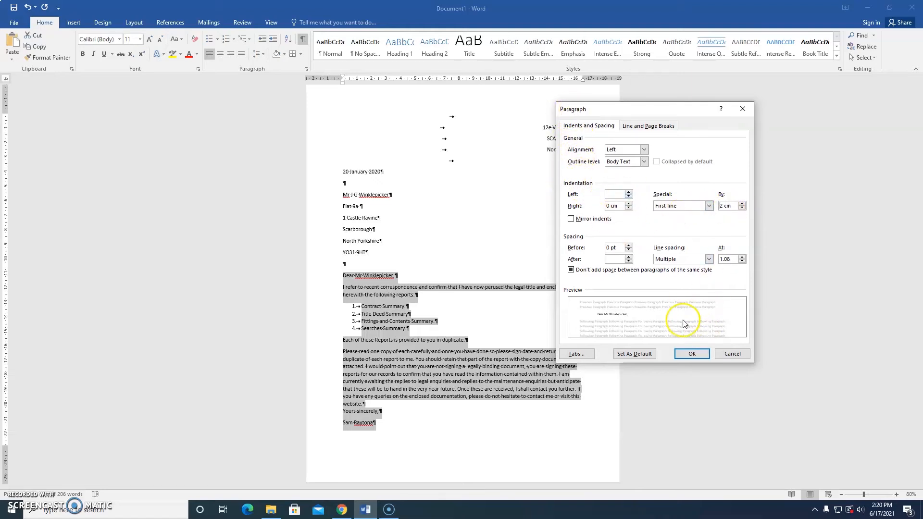
pyautogui.click(693, 354)
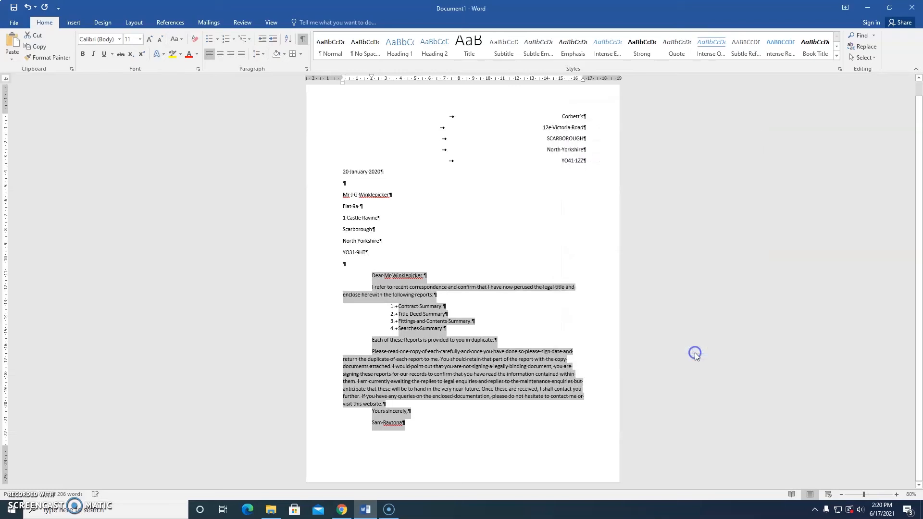
pyautogui.click(523, 327)
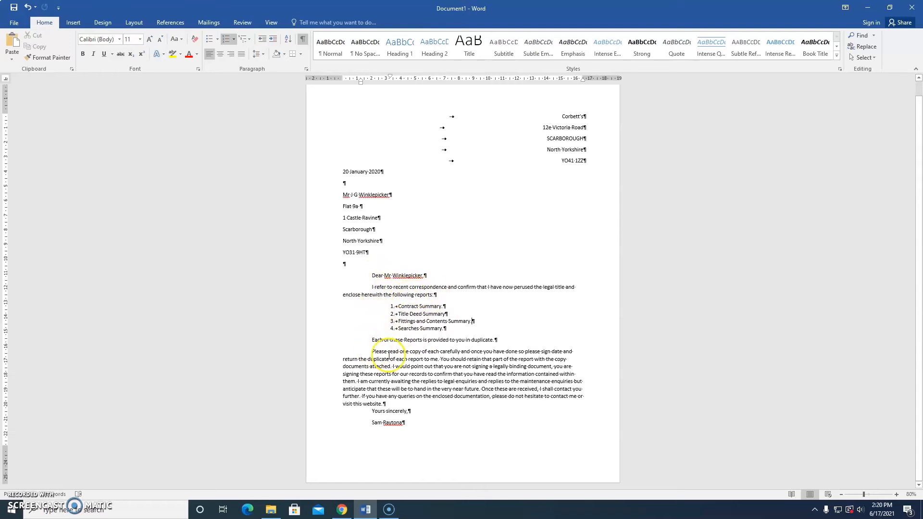
pyautogui.click(373, 352)
pyautogui.moveTo(373, 352); pyautogui.dragTo(382, 402)
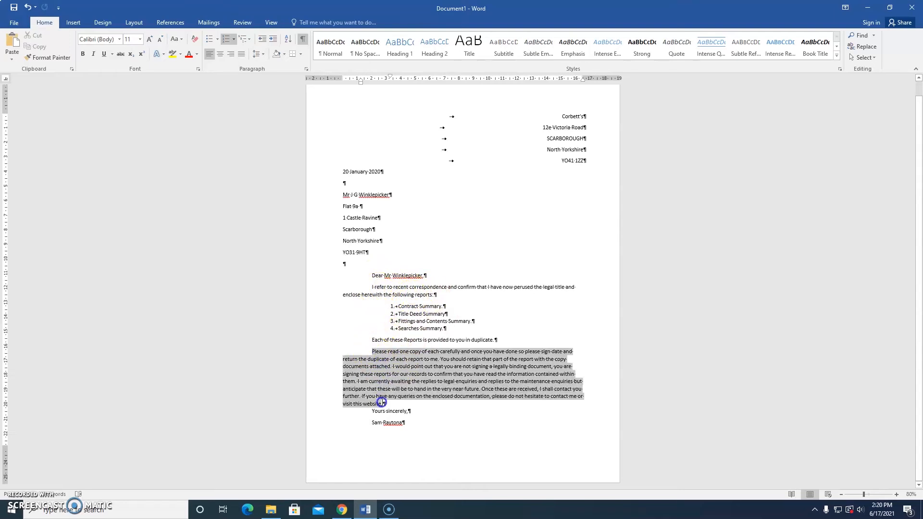
pyautogui.click(383, 351)
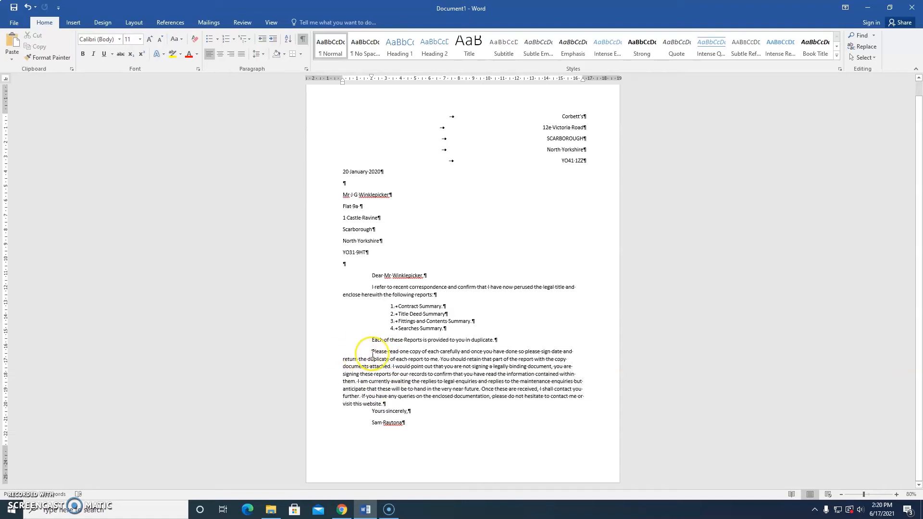
# Change the special indent from the salutation through the signature to a 2 cm hanging indent
pyautogui.moveTo(370, 275); pyautogui.dragTo(435, 422)
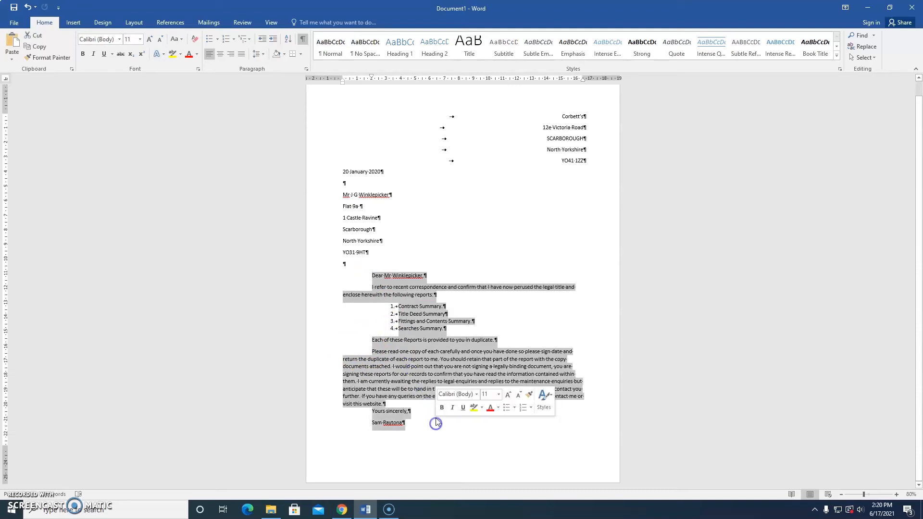
pyautogui.click(306, 69)
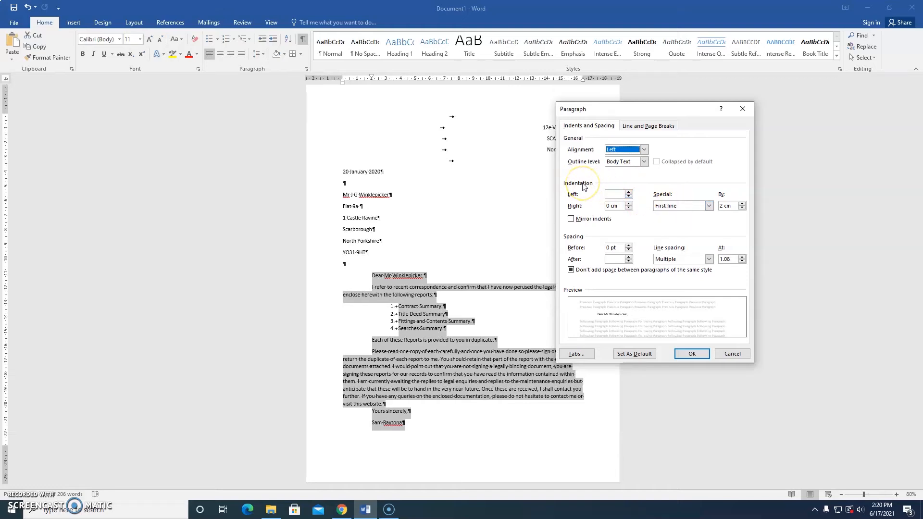
pyautogui.click(708, 206)
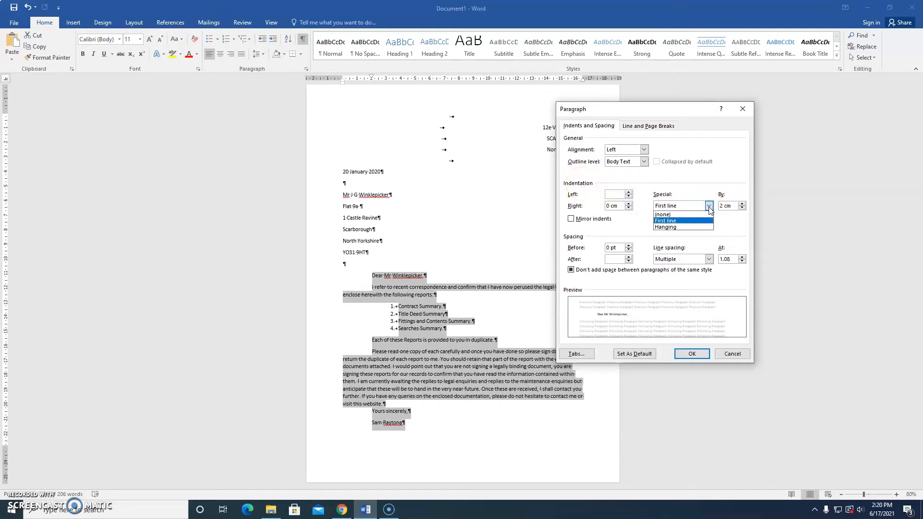
pyautogui.click(683, 228)
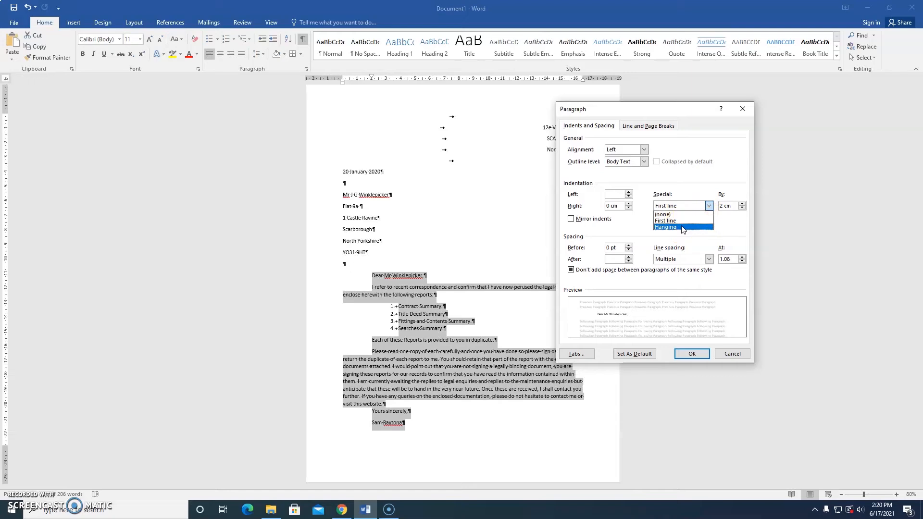
pyautogui.click(682, 227)
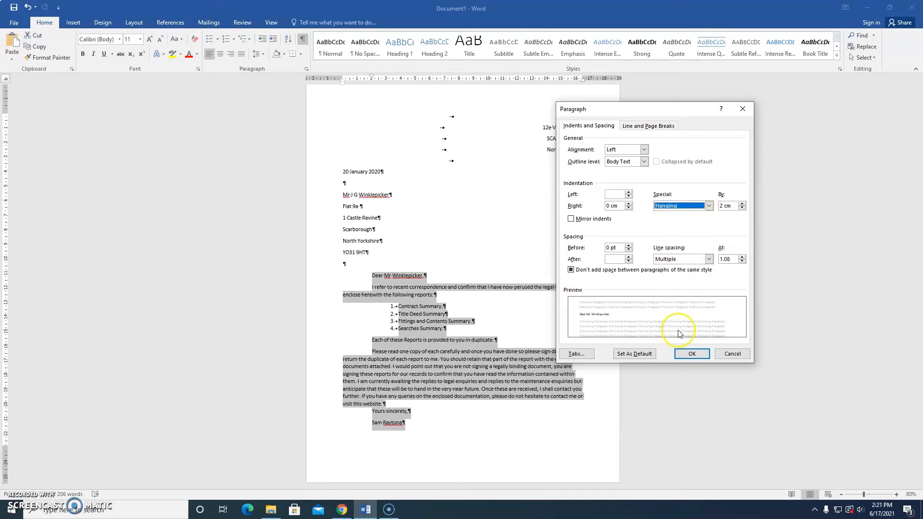
pyautogui.click(690, 354)
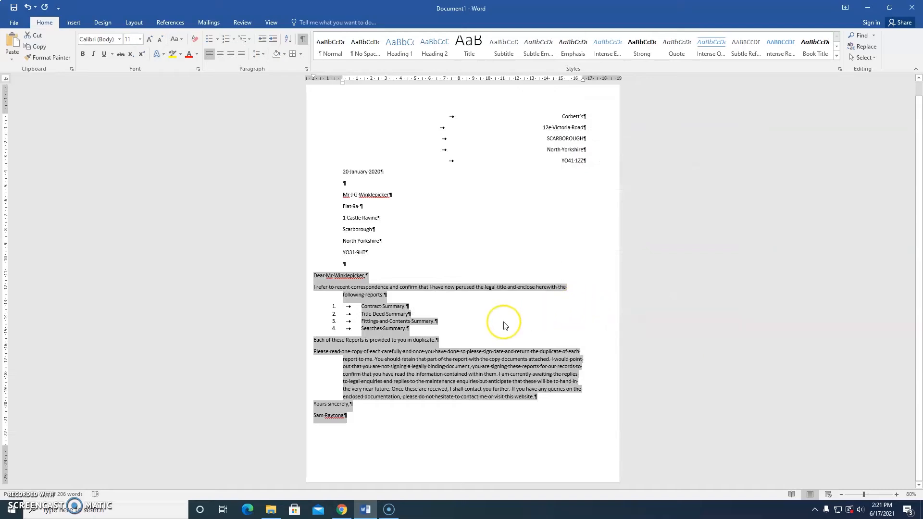
pyautogui.click(432, 310)
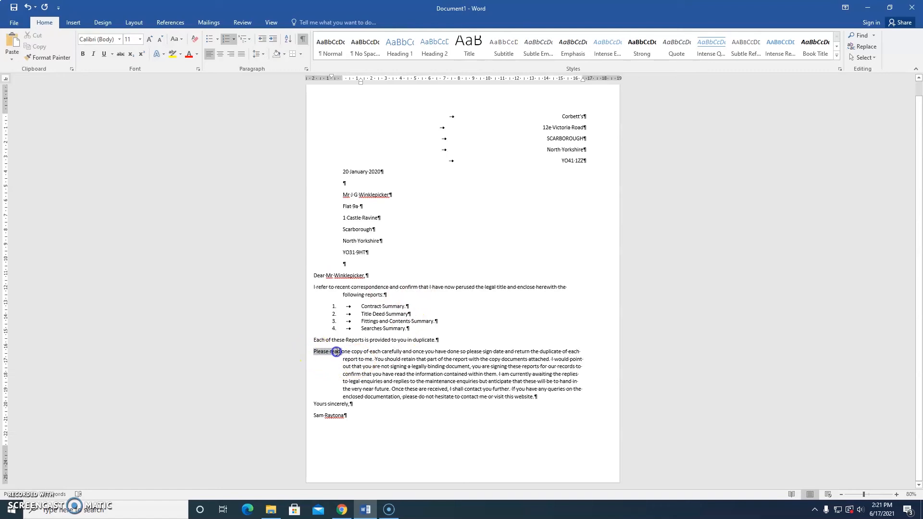
pyautogui.moveTo(368, 351); pyautogui.dragTo(550, 402)
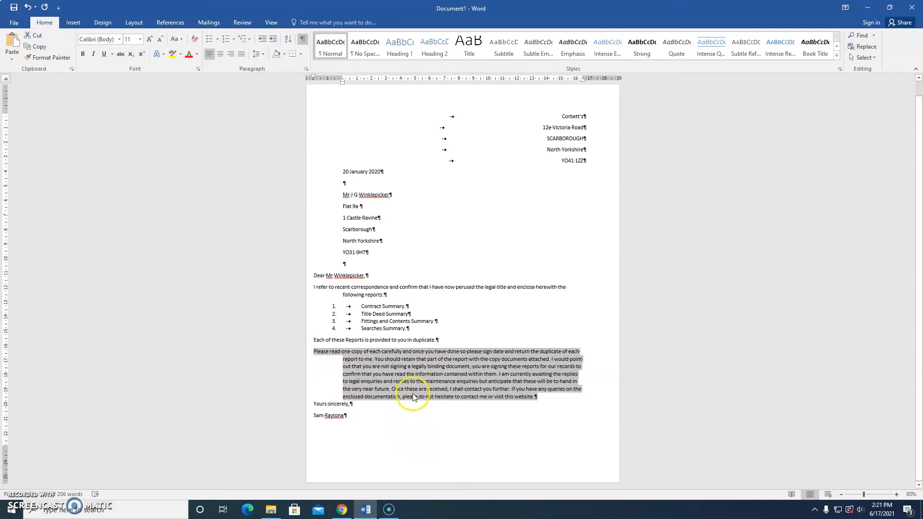
pyautogui.click(419, 368)
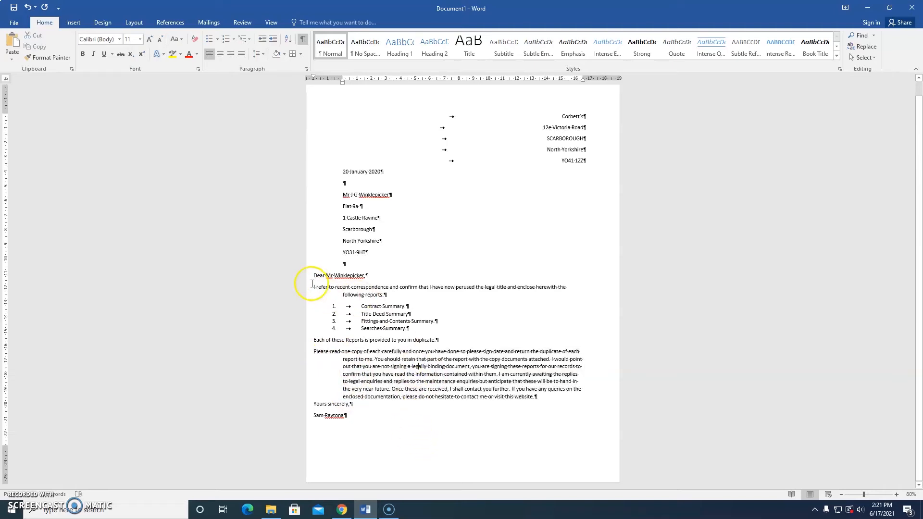
# Switch the text from the salutation through the signature to a first-line indent of about 0.5 cm
pyautogui.moveTo(313, 274); pyautogui.dragTo(379, 413)
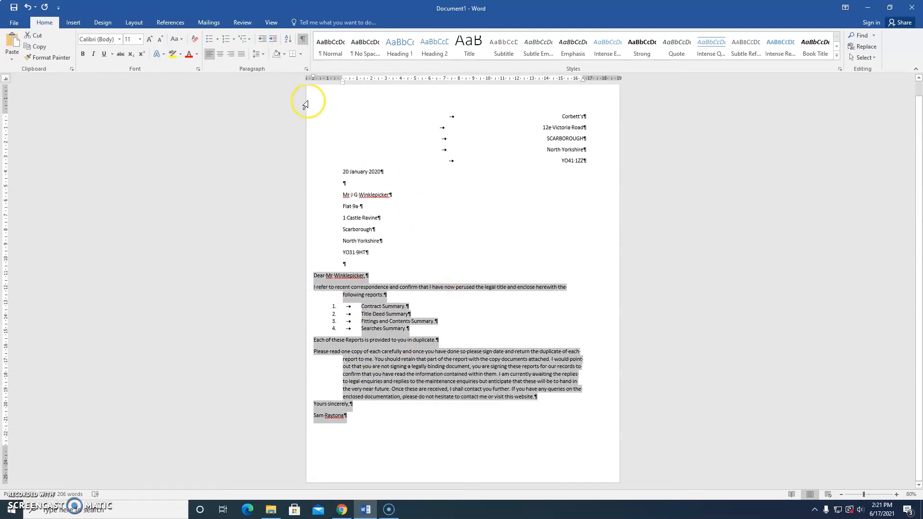
pyautogui.click(307, 69)
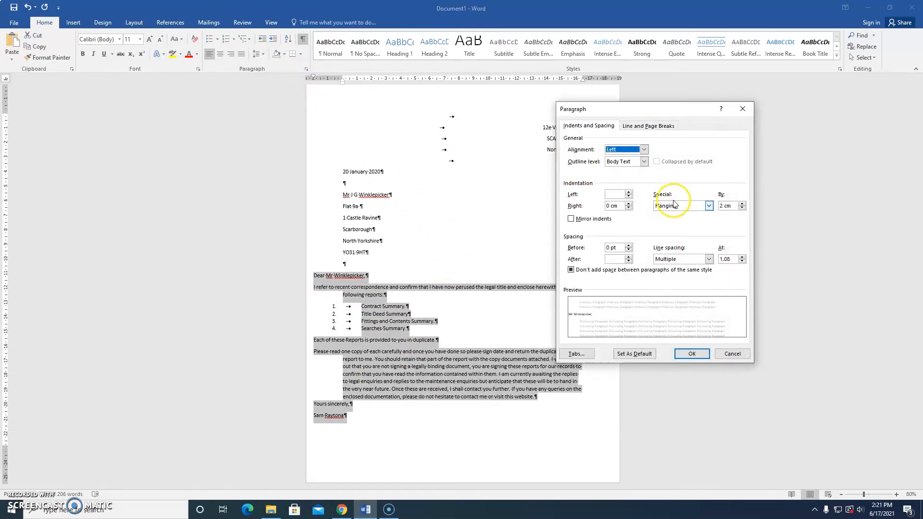
pyautogui.click(709, 206)
pyautogui.click(704, 221)
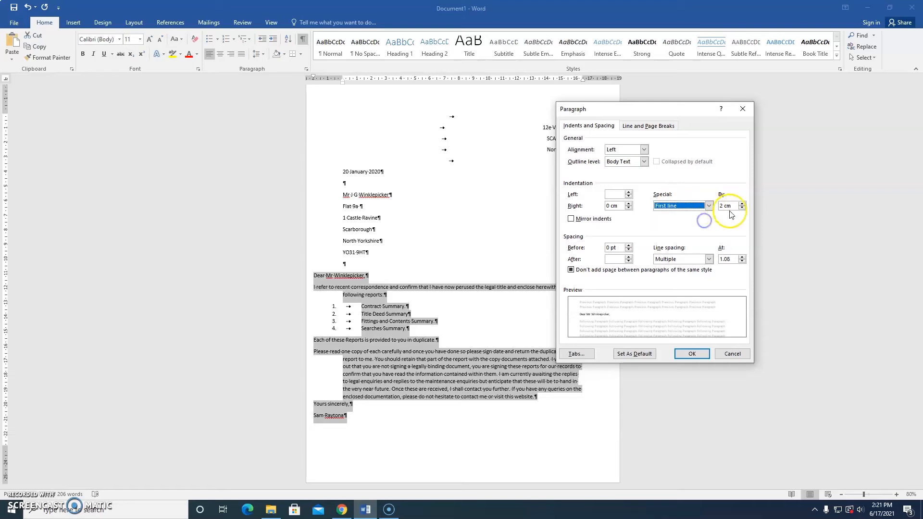
pyautogui.click(743, 209)
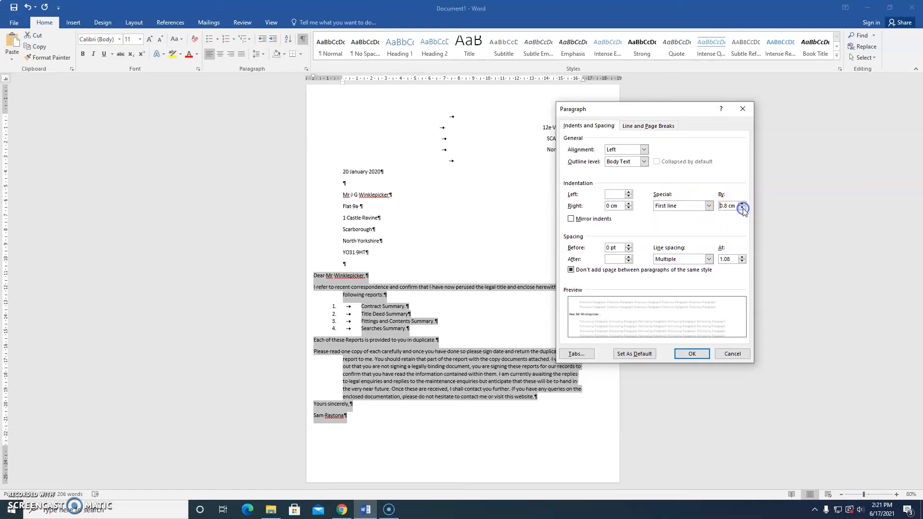
pyautogui.click(695, 354)
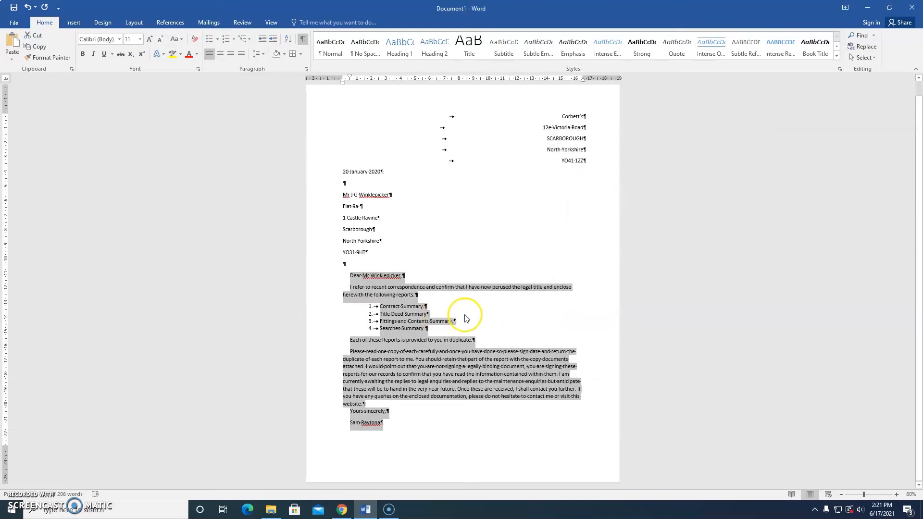
pyautogui.click(465, 315)
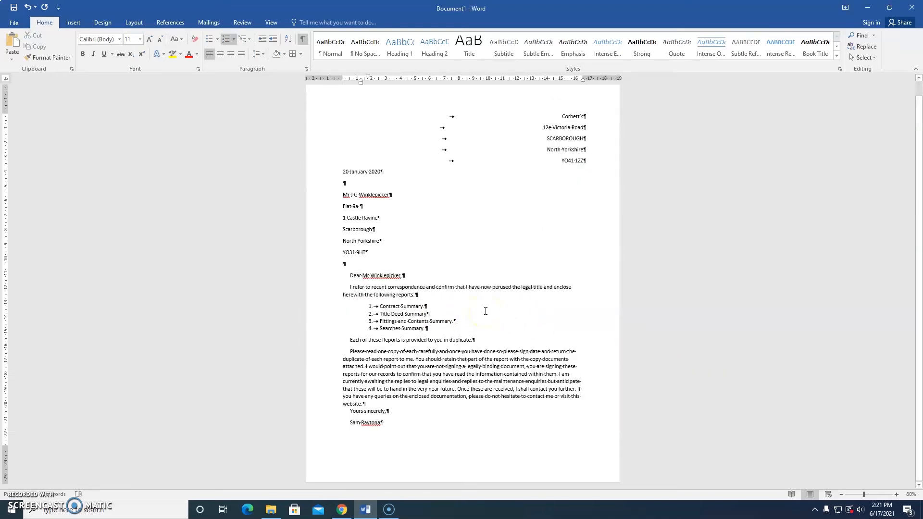
# Justify the text from the salutation through the signature and set its line spacing to 1.5
pyautogui.moveTo(350, 275); pyautogui.dragTo(421, 421)
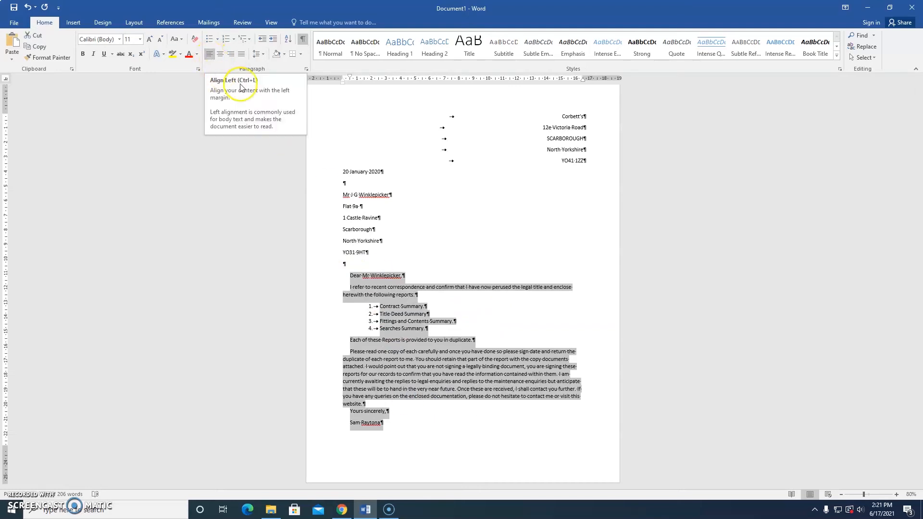
pyautogui.click(241, 57)
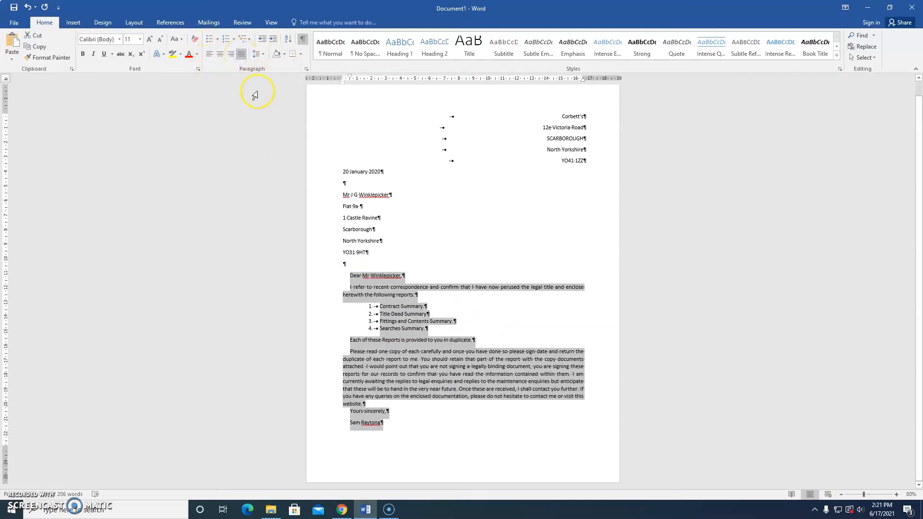
pyautogui.click(259, 55)
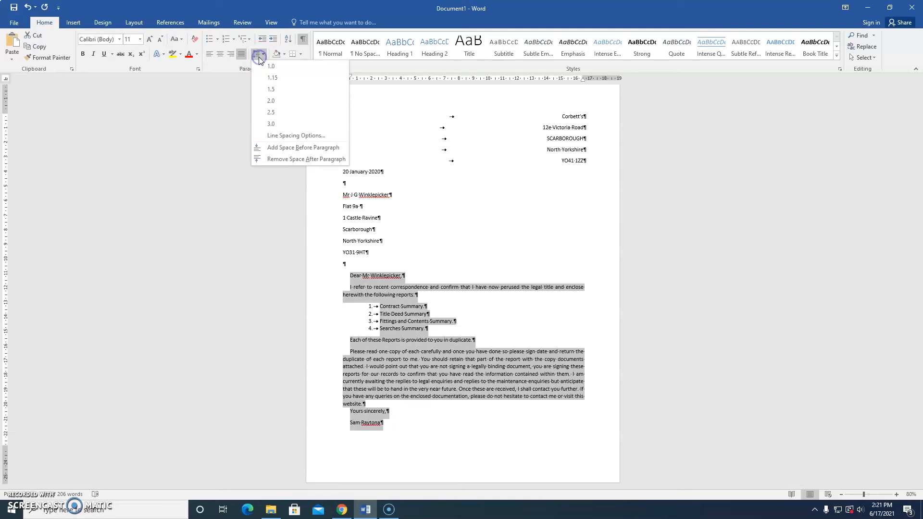
pyautogui.click(279, 91)
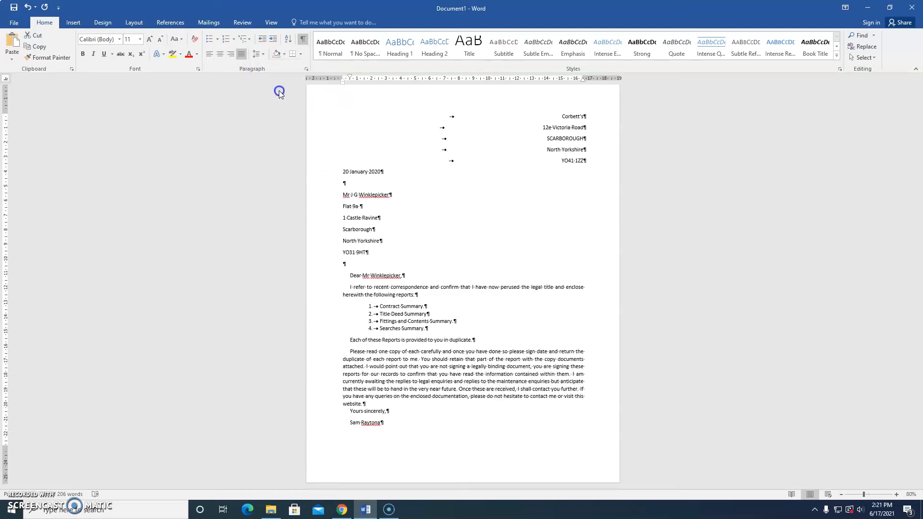
pyautogui.click(482, 323)
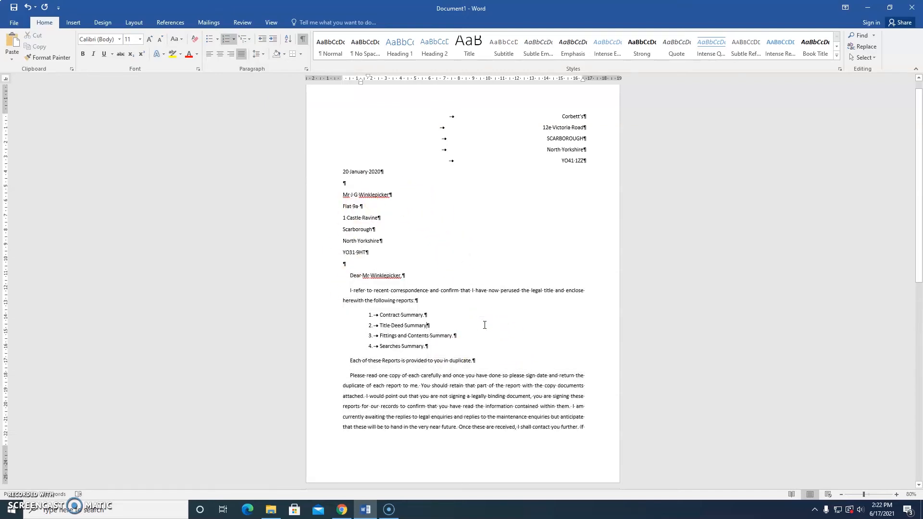
# Examine the spacing of the numbered report list and how the letter flows across its pages
pyautogui.scroll(-5, 485, 325)
pyautogui.scroll(4, 485, 325)
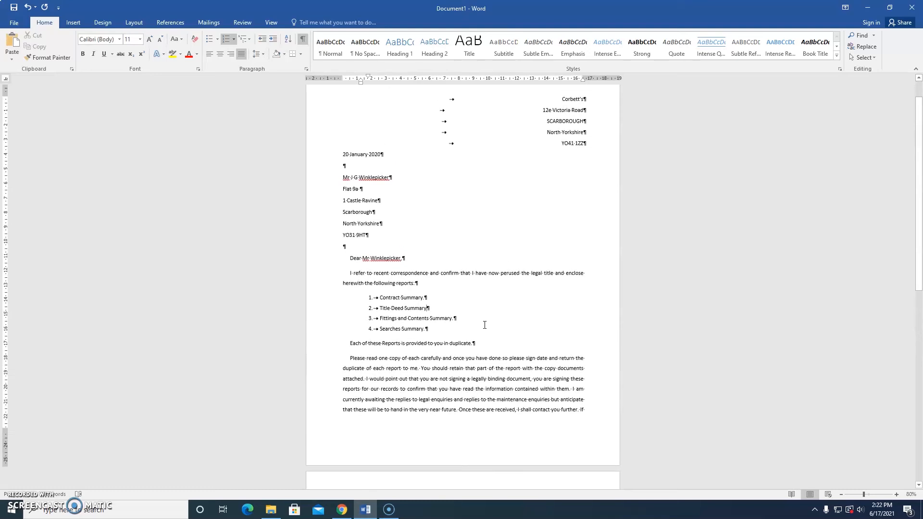
pyautogui.scroll(-1, 484, 325)
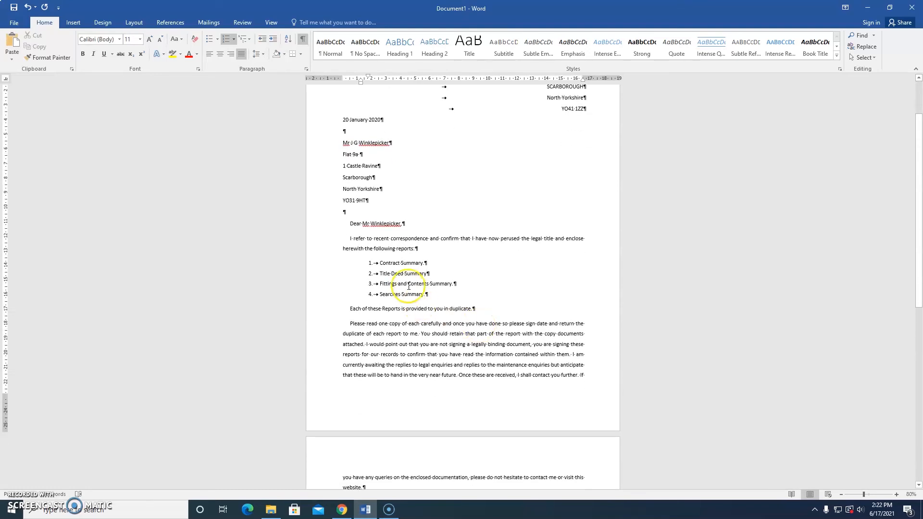
pyautogui.moveTo(368, 262); pyautogui.dragTo(440, 296)
pyautogui.click(435, 303)
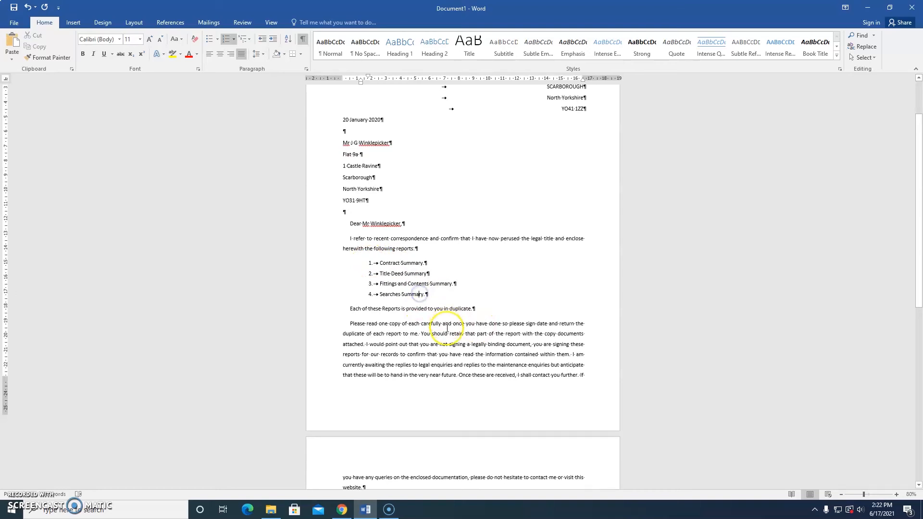
pyautogui.scroll(-12, 432, 320)
pyautogui.scroll(-1, 419, 321)
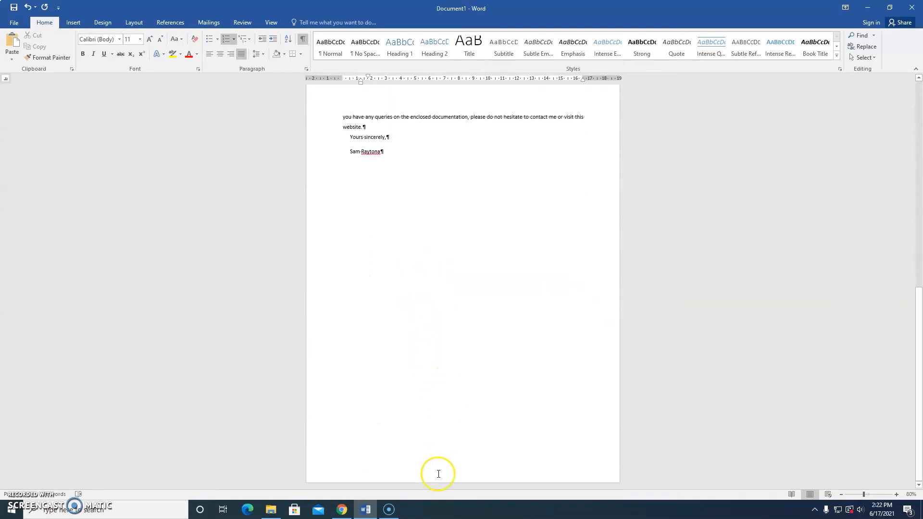
pyautogui.scroll(13, 437, 471)
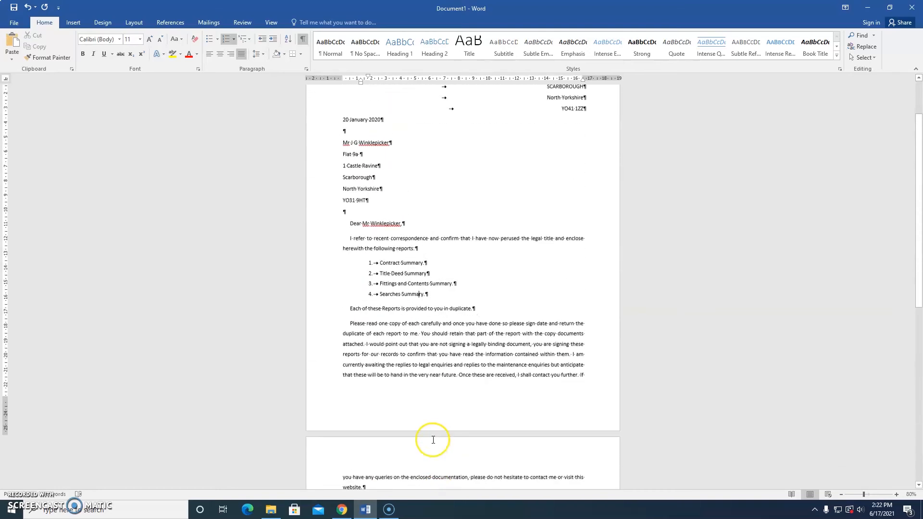
pyautogui.moveTo(378, 267); pyautogui.dragTo(435, 302)
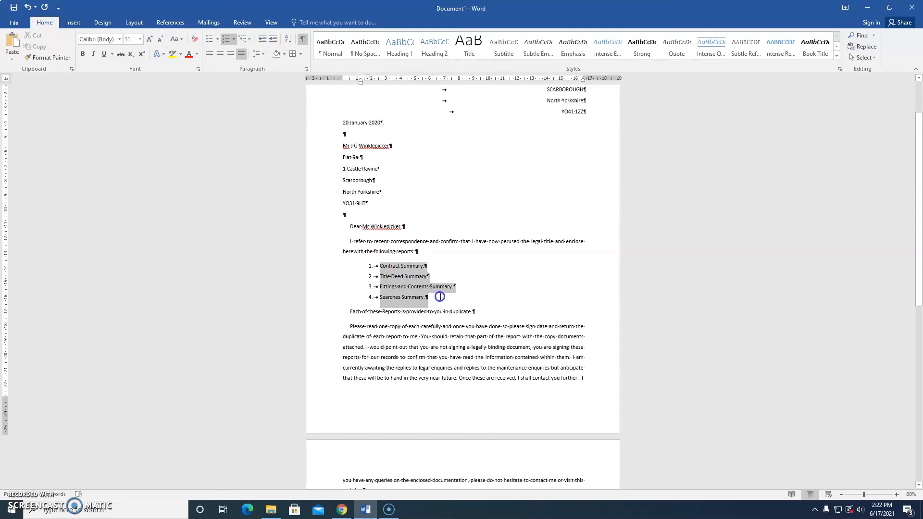
pyautogui.click(401, 275)
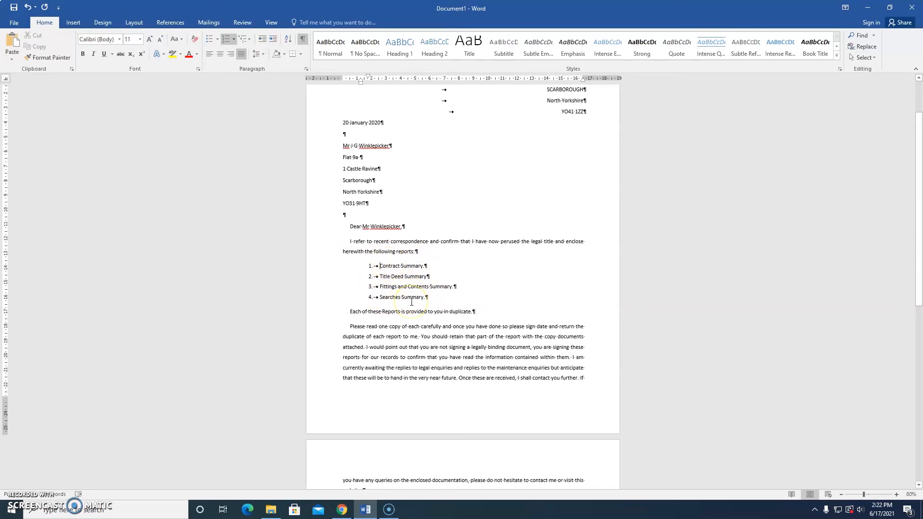
# Add a bookmark named reportsList at the Contract Summary item of the numbered list
pyautogui.click(73, 23)
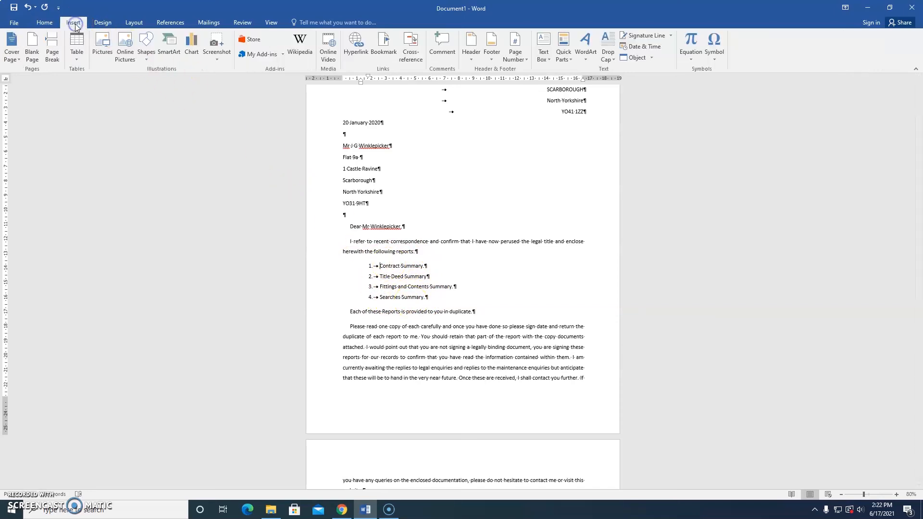
pyautogui.click(388, 56)
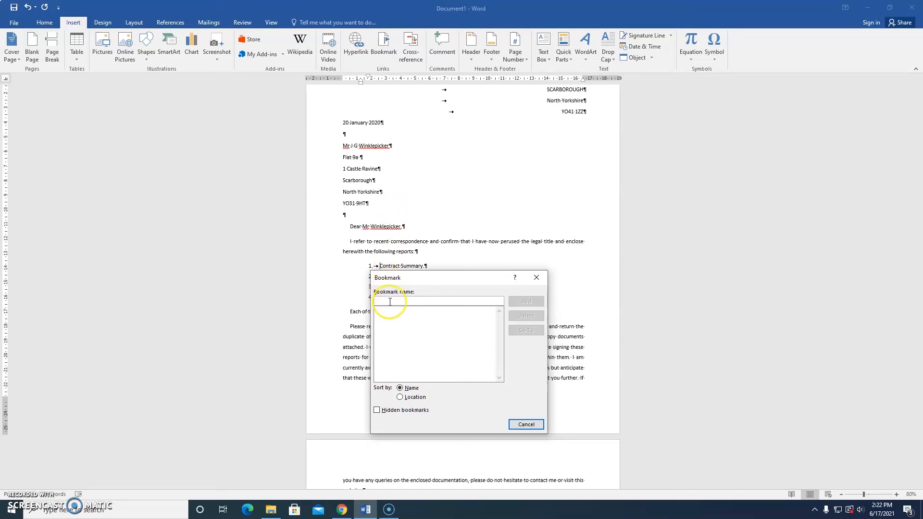
pyautogui.write('reportsList')
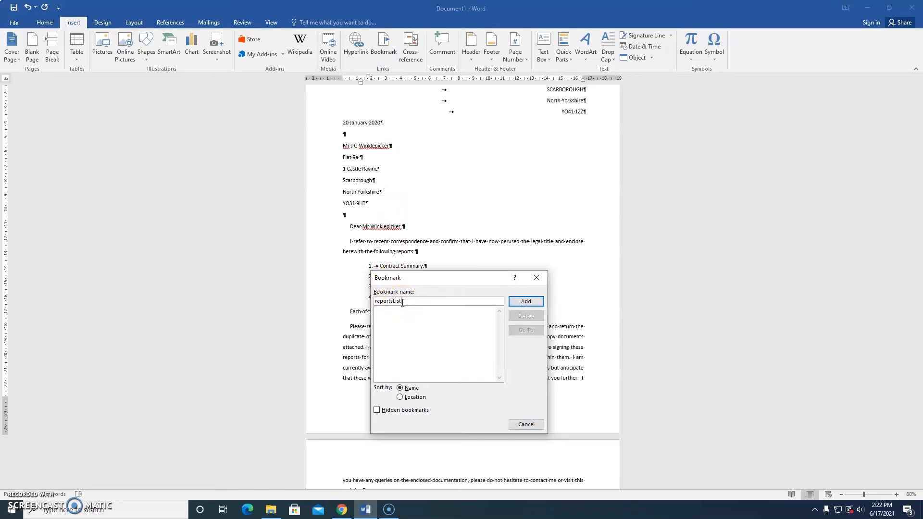
pyautogui.click(533, 301)
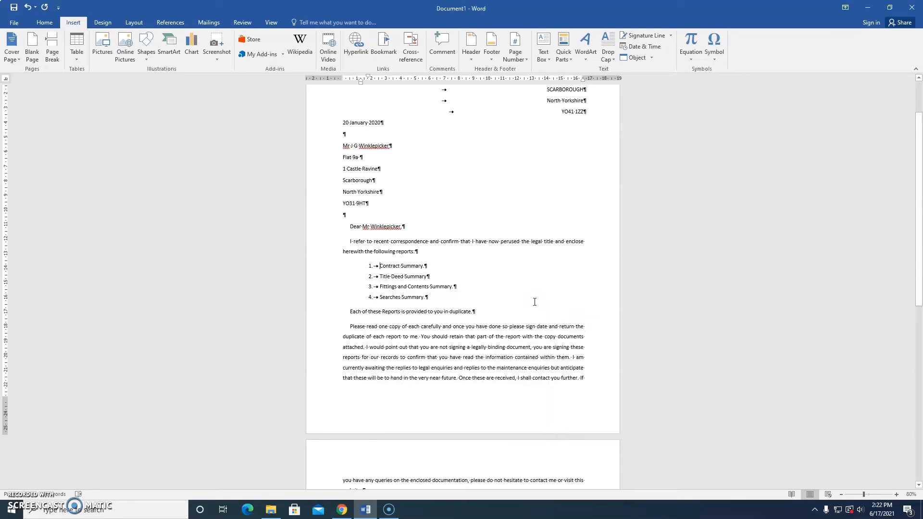
# Insert blank paragraphs below the signature until they run onto a third page, and place the cursor among them
pyautogui.scroll(-4, 535, 302)
pyautogui.click(408, 313)
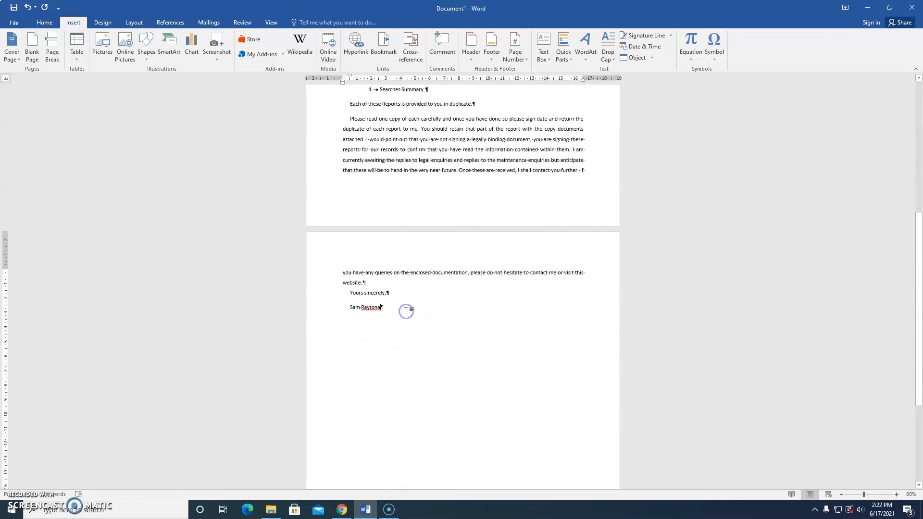
pyautogui.press('Return')
pyautogui.press('Return')
pyautogui.press('Return')
pyautogui.press('Return')
pyautogui.press('Return')
pyautogui.press('Return')
pyautogui.press('Return')
pyautogui.press('Return')
pyautogui.press('Return')
pyautogui.press('Return')
pyautogui.press('Return')
pyautogui.press('Return')
pyautogui.press('Return')
pyautogui.press('Return')
pyautogui.press('Return')
pyautogui.press('Return')
pyautogui.press('Return')
pyautogui.press('Return')
pyautogui.press('Return')
pyautogui.press('Return')
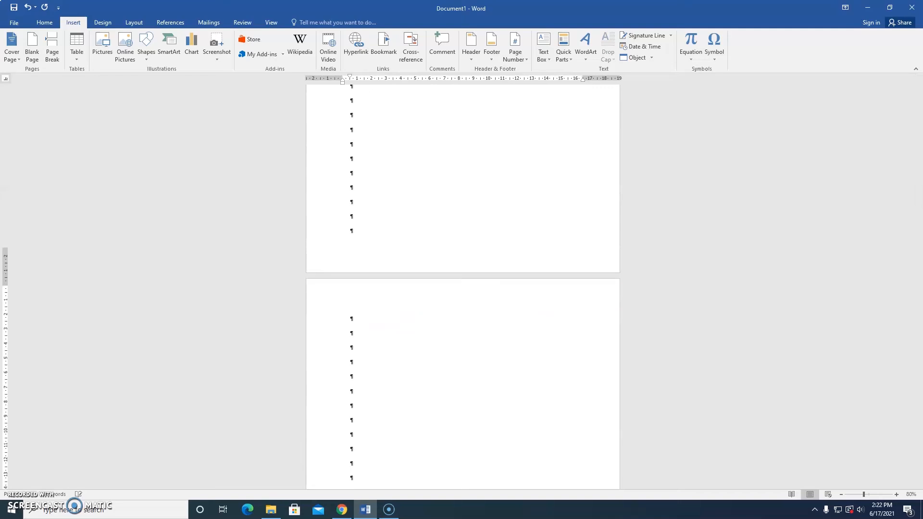
pyautogui.press('Return')
pyautogui.press('Return')
pyautogui.press('Return')
pyautogui.press('Return')
pyautogui.press('Return')
pyautogui.press('Return')
pyautogui.press('Return')
pyautogui.press('Return')
pyautogui.press('Return')
pyautogui.press('Return')
pyautogui.press('Return')
pyautogui.press('Return')
pyautogui.scroll(-1, 406, 311)
pyautogui.click(351, 357)
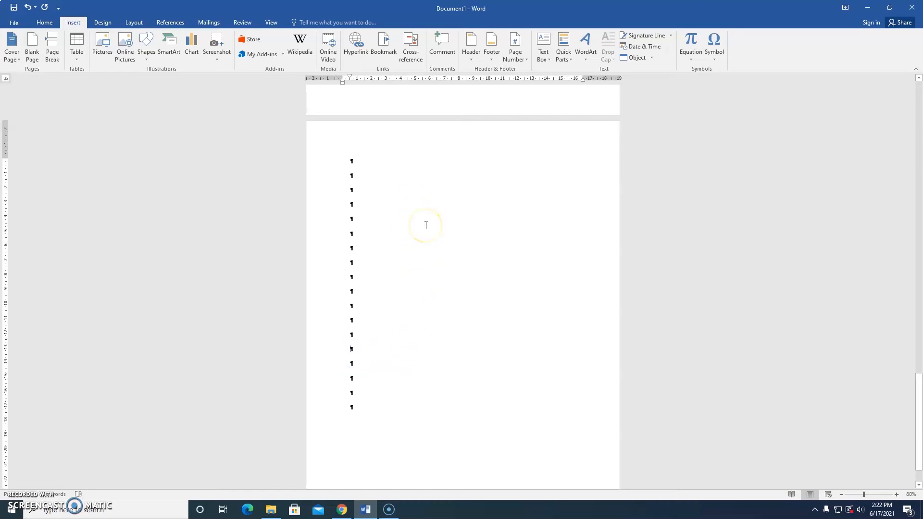
# Use Go To to jump from the blank third page to the reportsList bookmark
pyautogui.click(43, 24)
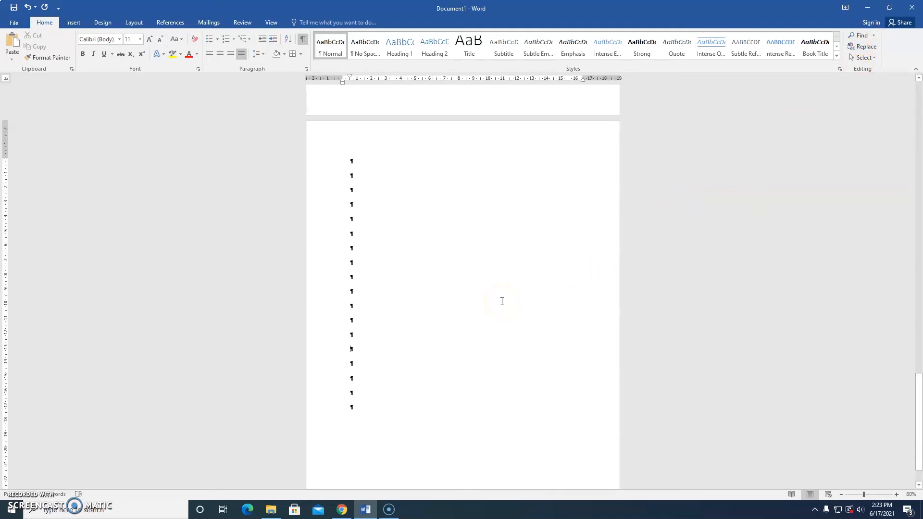
pyautogui.hotkey('ctrl', 'f')
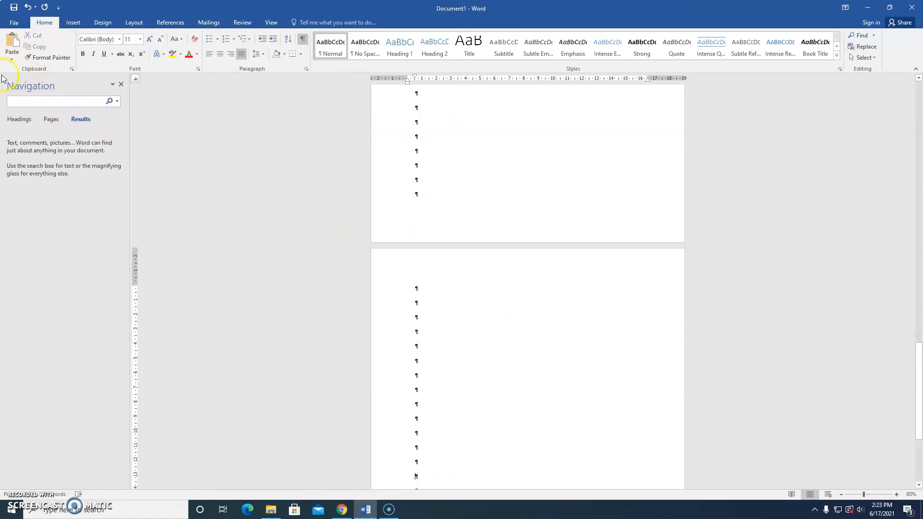
pyautogui.click(117, 101)
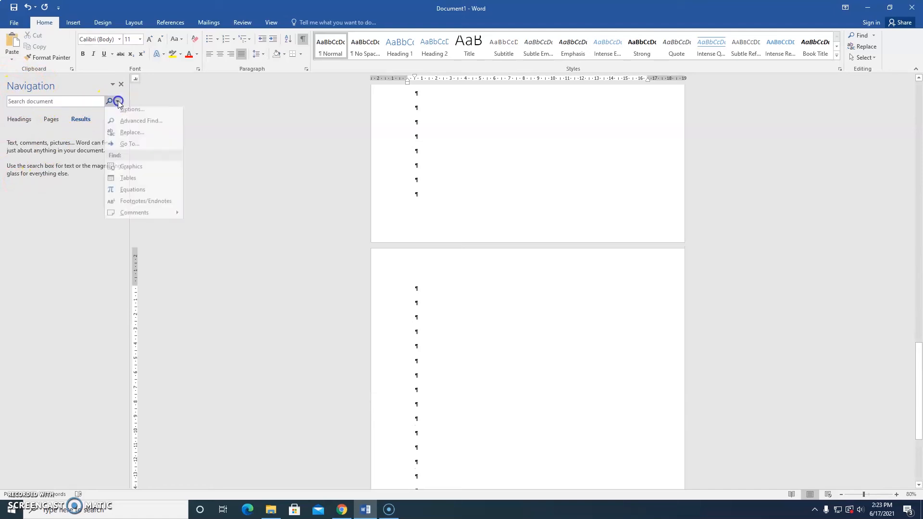
pyautogui.click(133, 149)
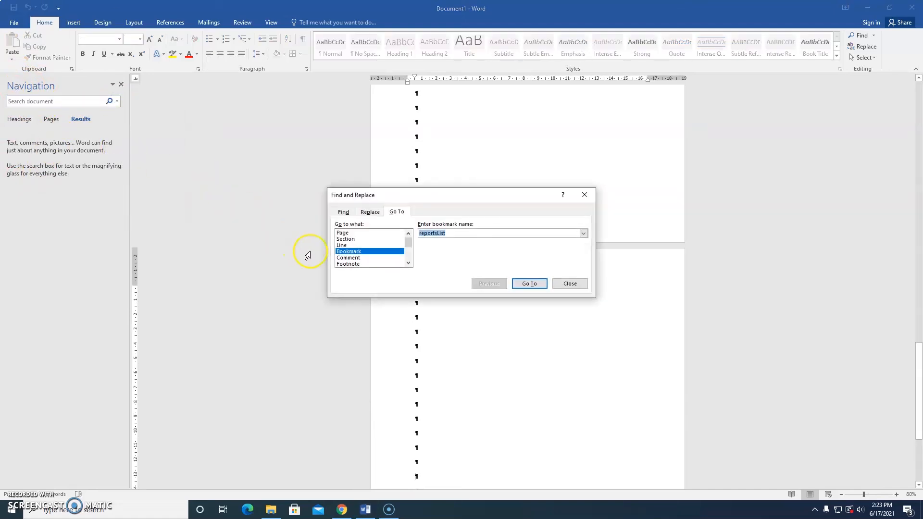
pyautogui.click(354, 264)
pyautogui.click(353, 259)
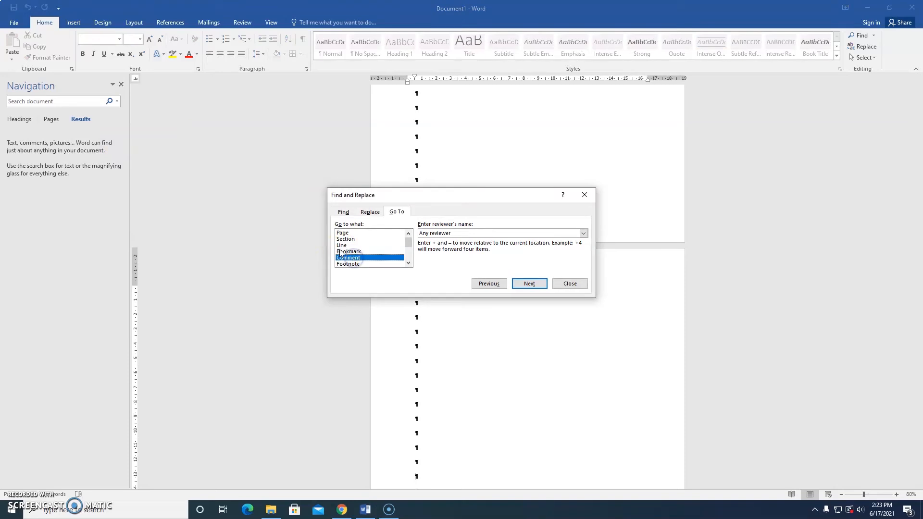
pyautogui.click(346, 251)
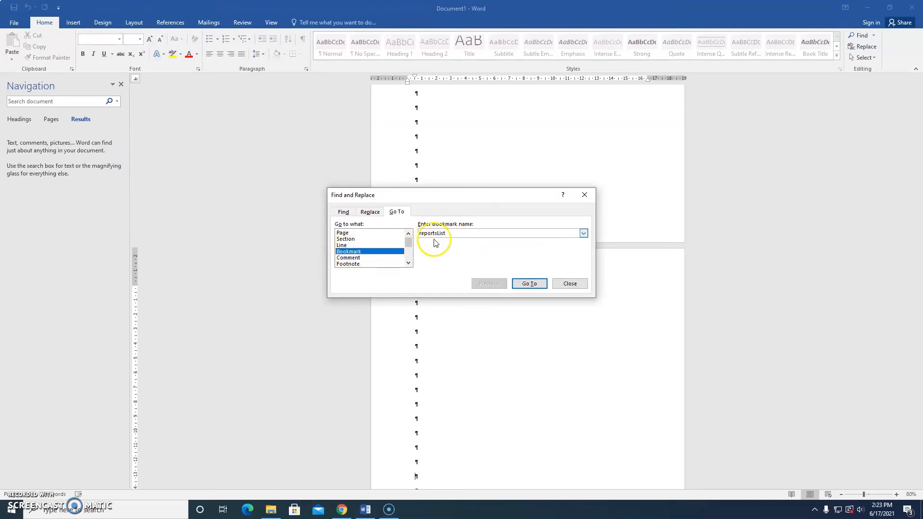
pyautogui.click(529, 284)
pyautogui.click(570, 284)
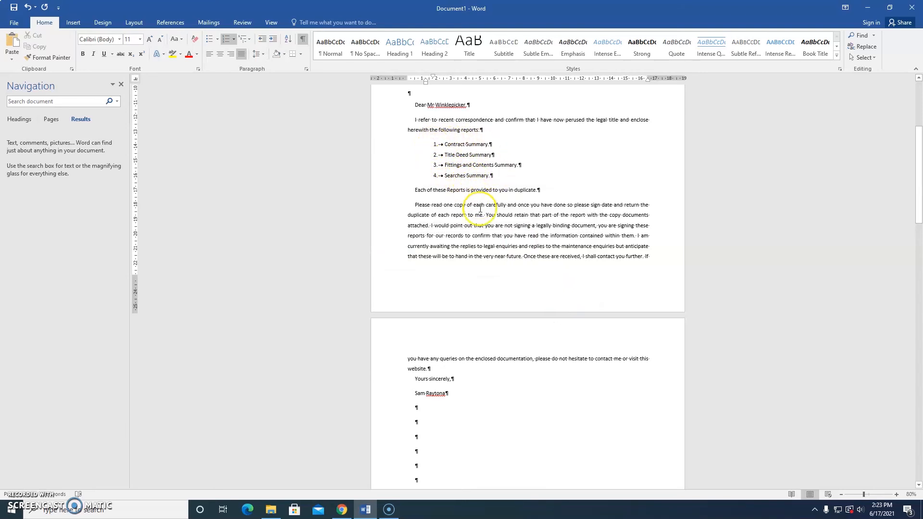
# Delete the extra blank paragraphs below the signature
pyautogui.scroll(-3, 528, 312)
pyautogui.moveTo(418, 345); pyautogui.dragTo(447, 498)
pyautogui.click(446, 466)
pyautogui.scroll(4, 469, 392)
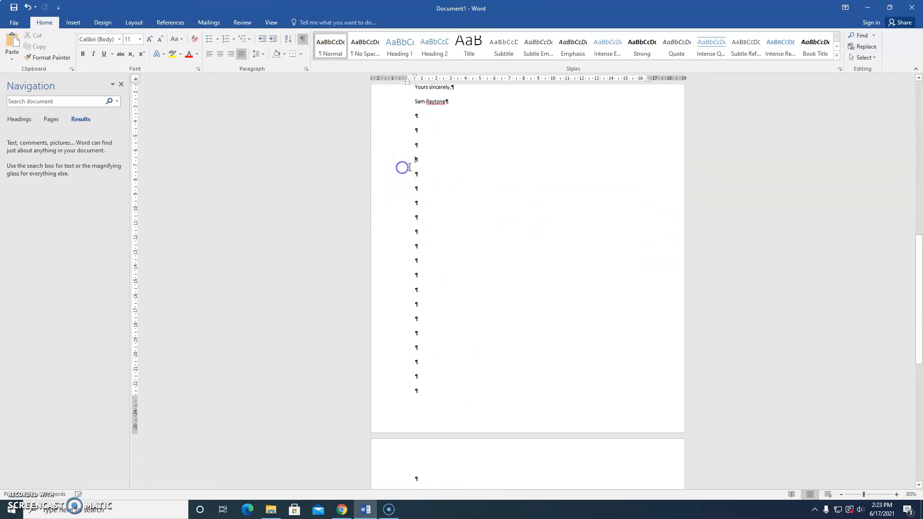
pyautogui.moveTo(412, 142); pyautogui.dragTo(441, 249)
pyautogui.press('Delete')
# Search the letter for "report" and enlarge the view to read the highlighted matches
pyautogui.scroll(2, 367, 264)
pyautogui.scroll(6, 367, 264)
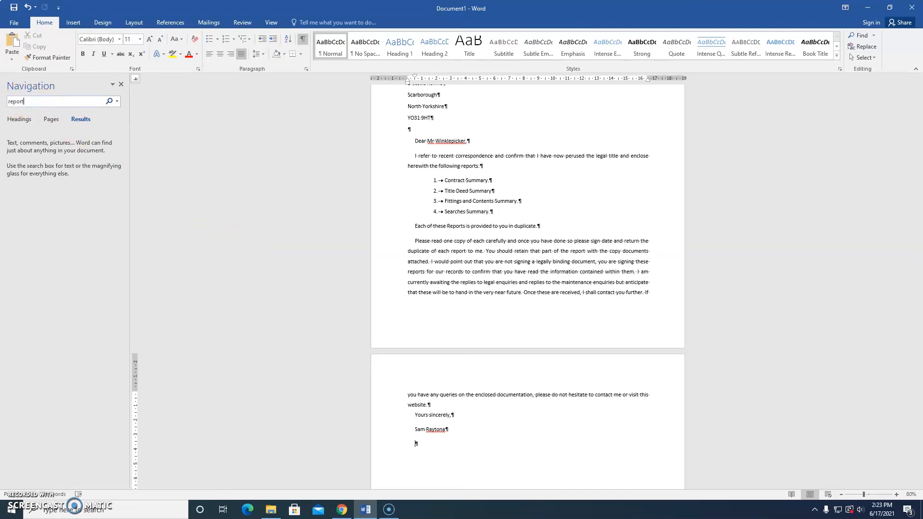
pyautogui.click(248, 157)
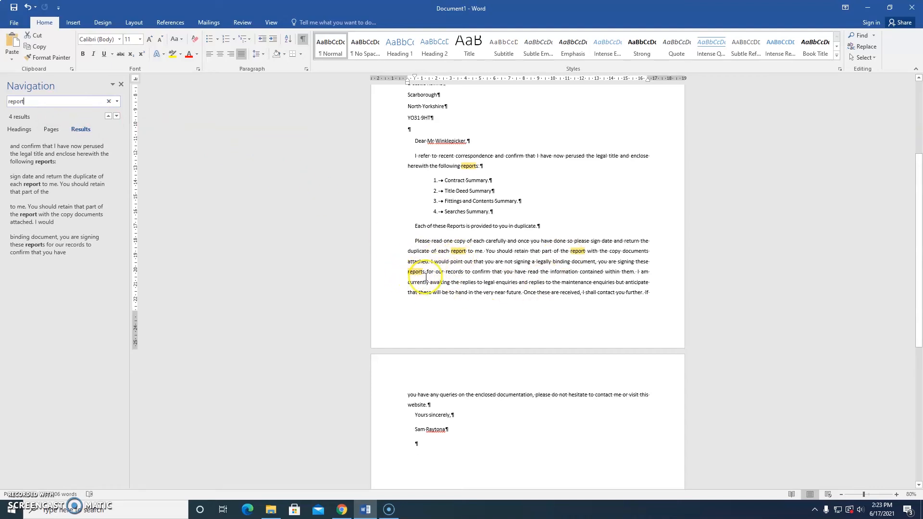
pyautogui.keyDown('ctrl'); pyautogui.scroll(5, 419, 276); pyautogui.keyUp('ctrl')
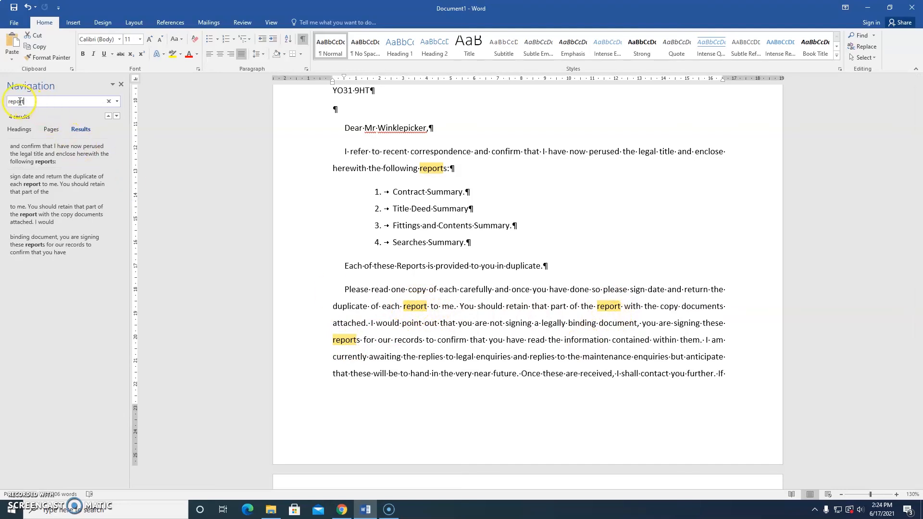
# Set the find options to match case and find whole words only, and search the letter for "report"
pyautogui.click(118, 102)
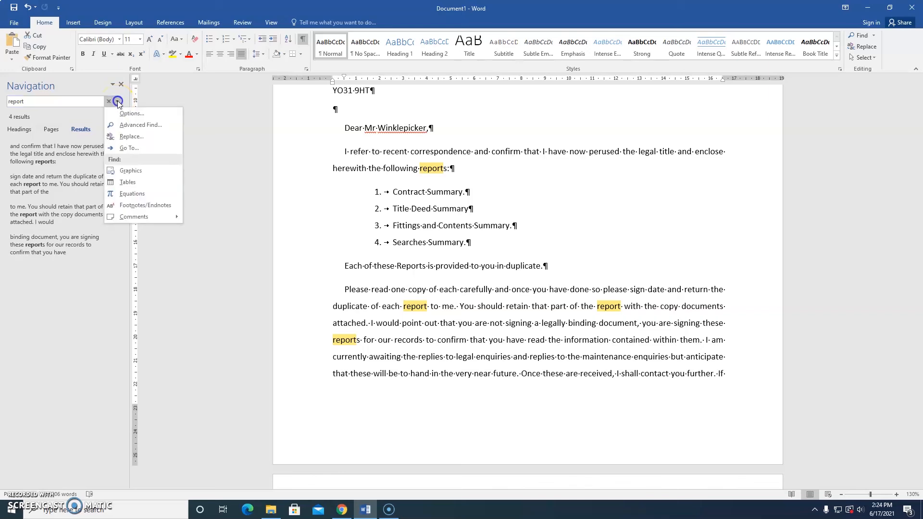
pyautogui.click(130, 116)
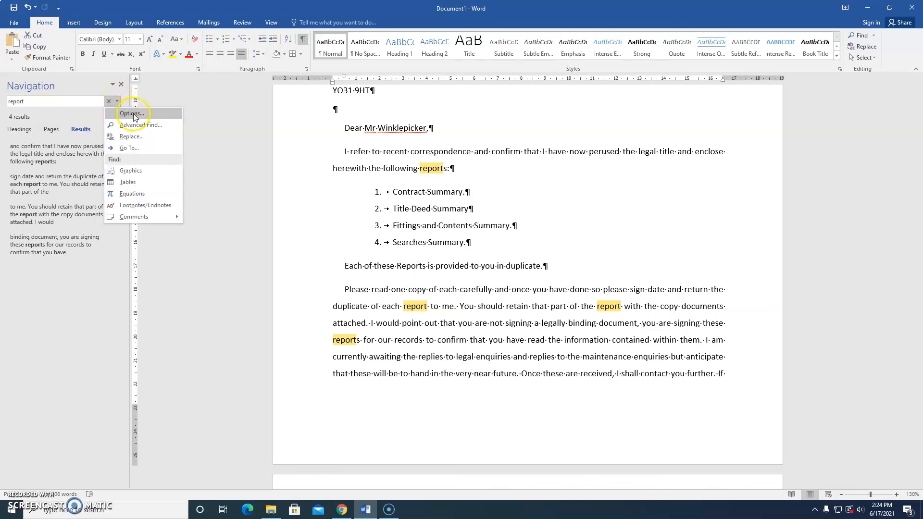
pyautogui.click(349, 214)
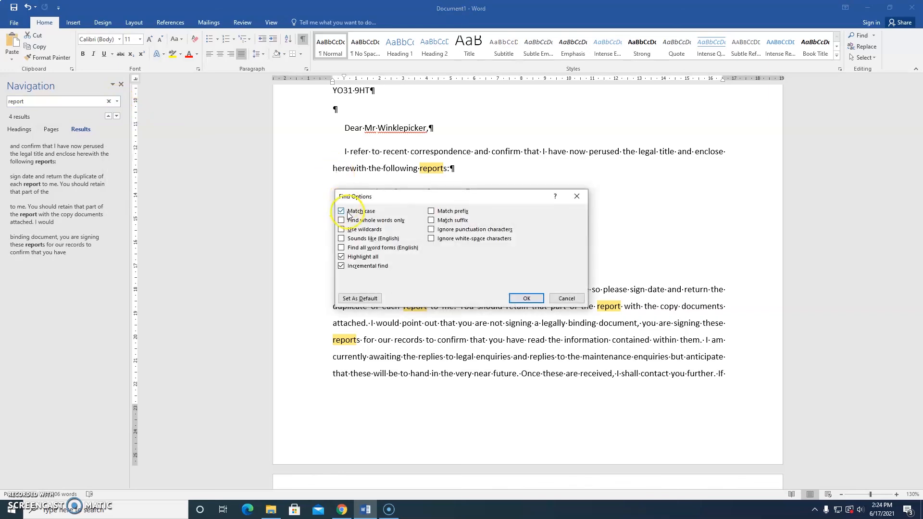
pyautogui.click(352, 221)
pyautogui.click(527, 298)
pyautogui.click(65, 100)
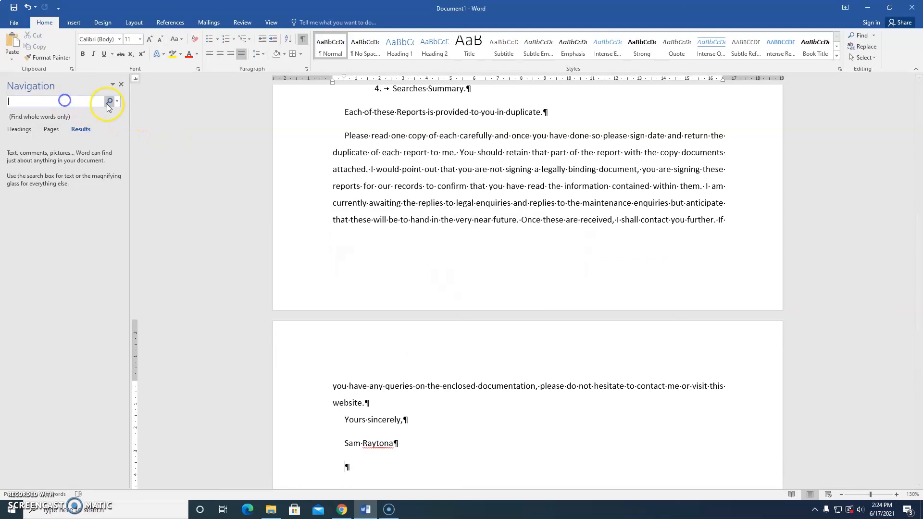
pyautogui.write('report')
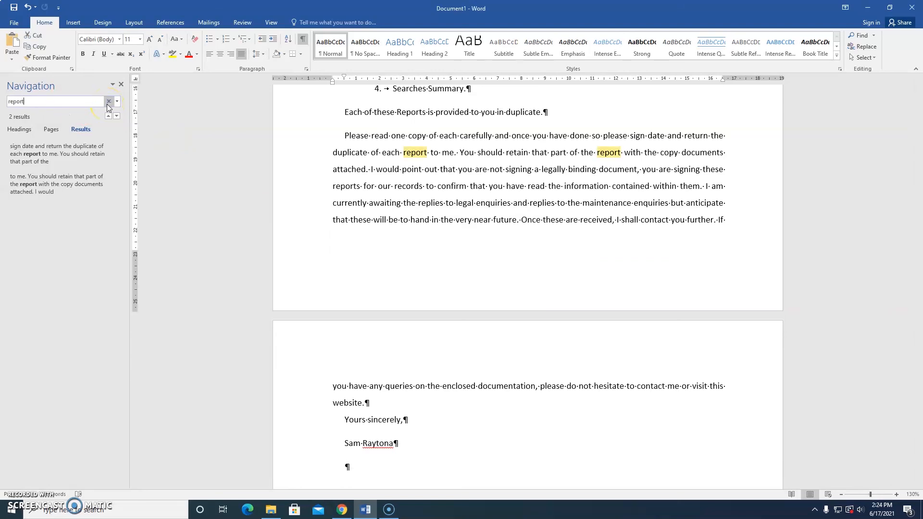
# Search the letter for "reports" and compare the matches with the capitalised "Reports" below the numbered list
pyautogui.scroll(1, 406, 207)
pyautogui.click(398, 140)
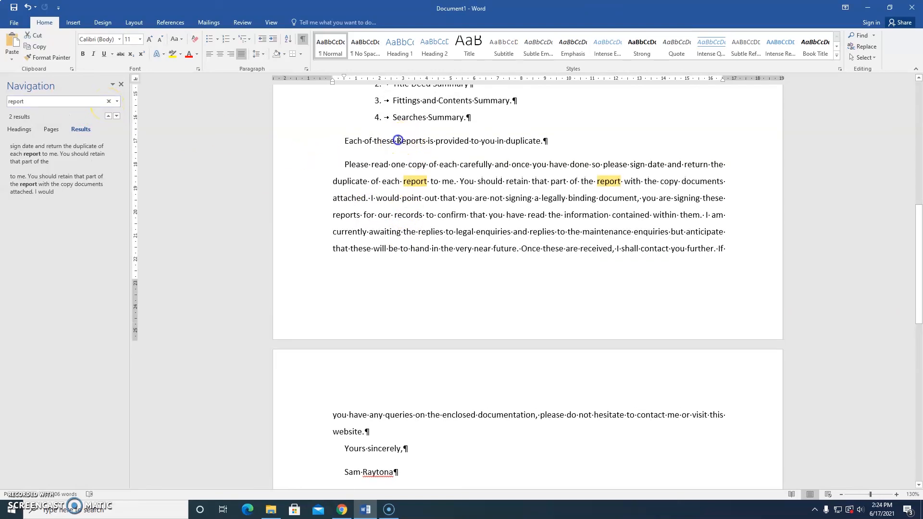
pyautogui.moveTo(423, 140); pyautogui.dragTo(425, 141)
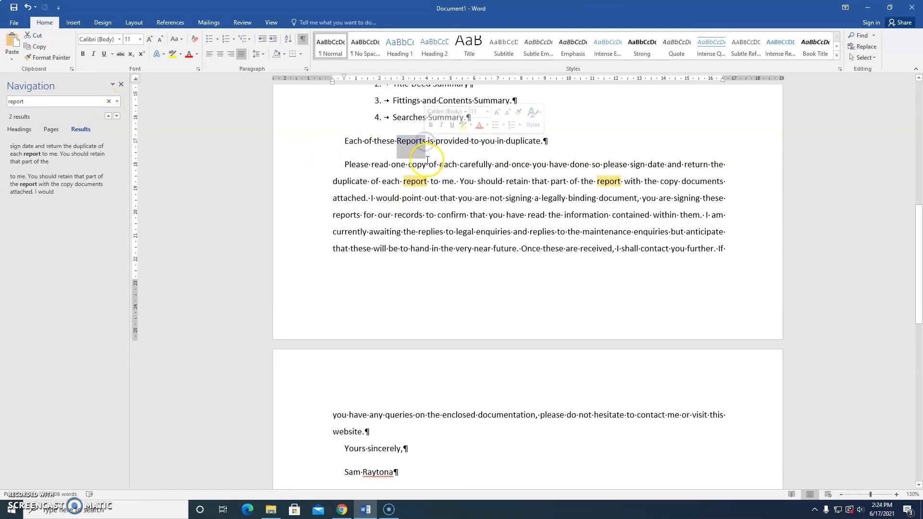
pyautogui.click(416, 142)
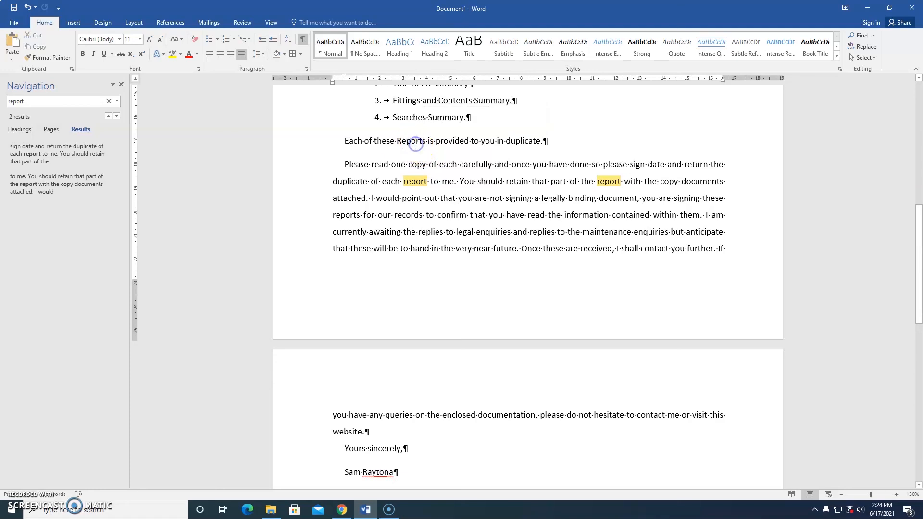
pyautogui.click(30, 101)
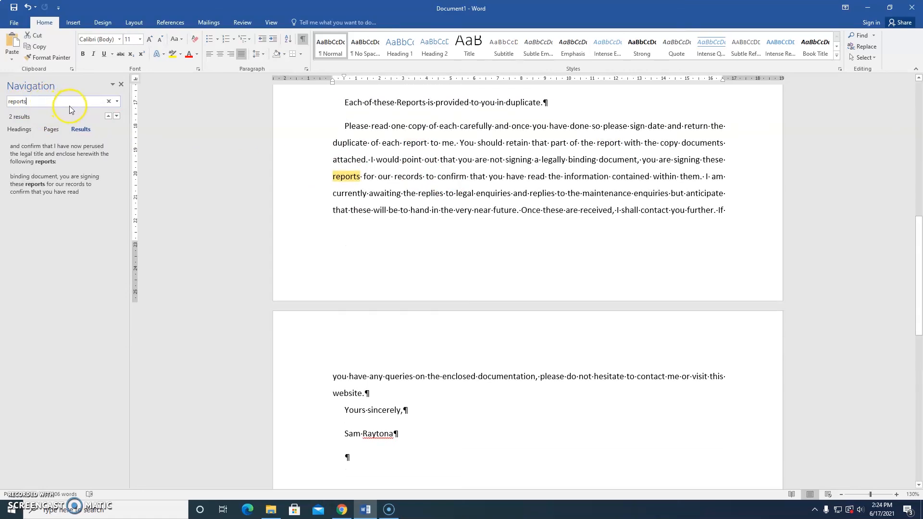
pyautogui.scroll(5, 265, 200)
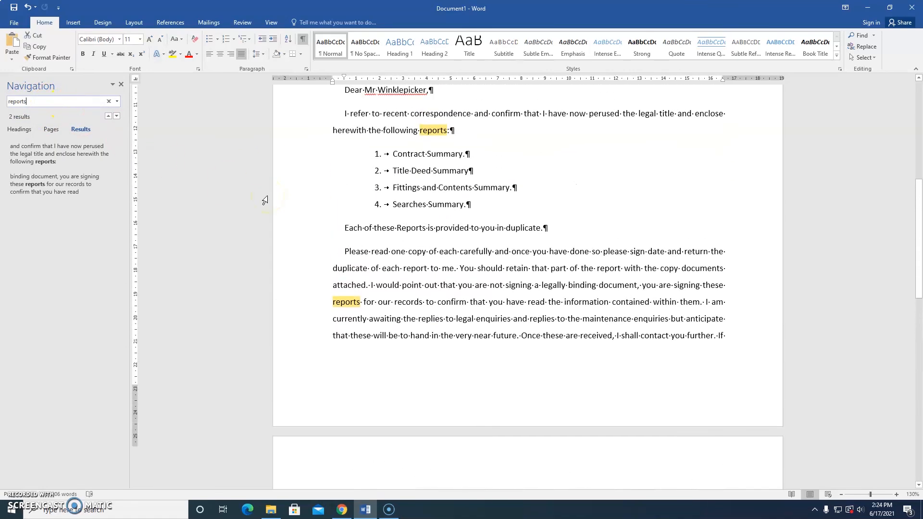
pyautogui.scroll(-1, 265, 200)
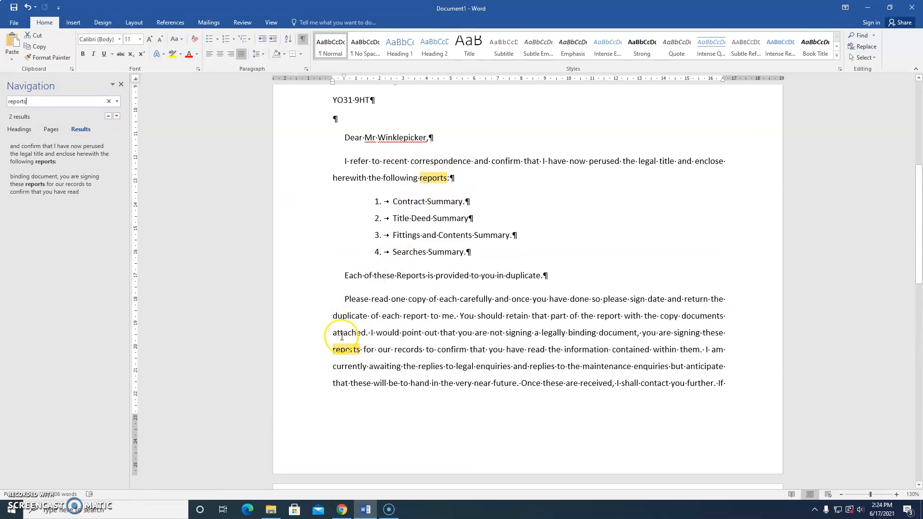
pyautogui.moveTo(395, 278); pyautogui.dragTo(418, 277)
pyautogui.click(431, 316)
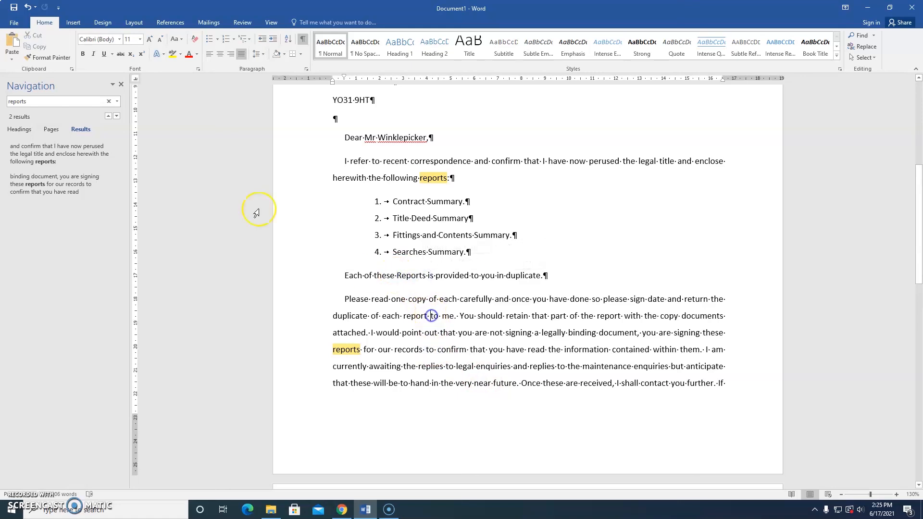
# Turn off case matching in the find options and search the letter for "reports" again
pyautogui.click(117, 102)
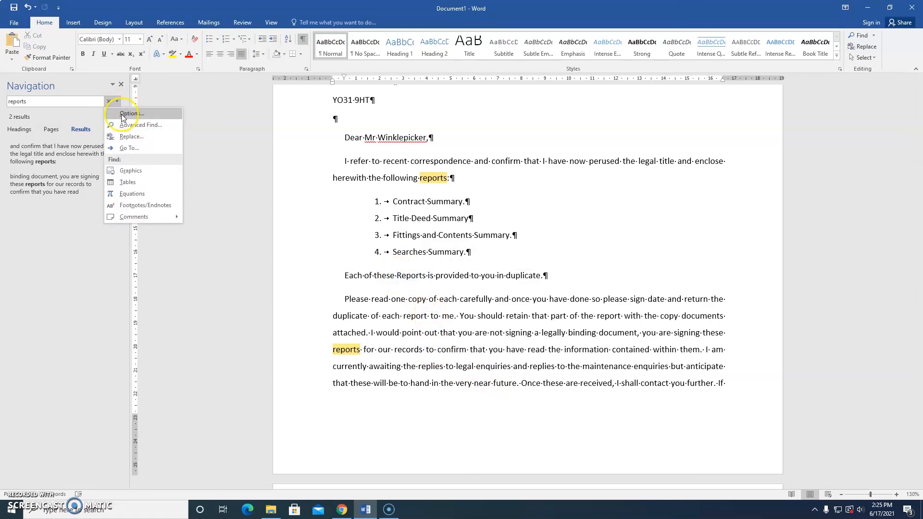
pyautogui.click(139, 115)
pyautogui.click(343, 220)
pyautogui.click(355, 213)
pyautogui.moveTo(386, 196); pyautogui.dragTo(557, 305)
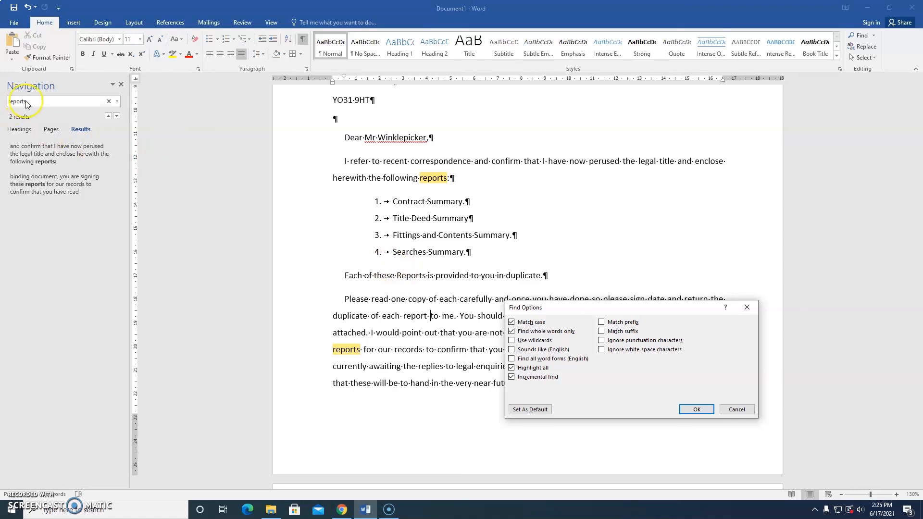
pyautogui.click(512, 322)
pyautogui.click(696, 409)
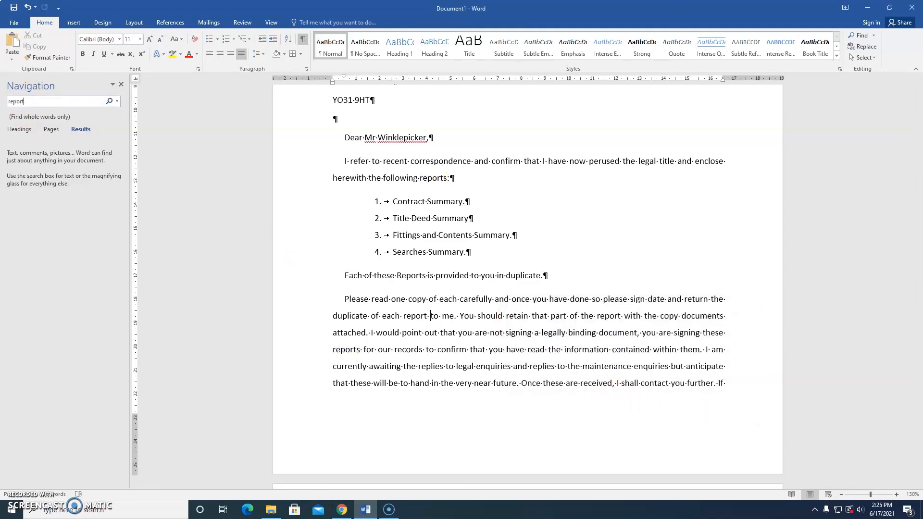
pyautogui.scroll(-3, 335, 137)
pyautogui.scroll(2, 335, 137)
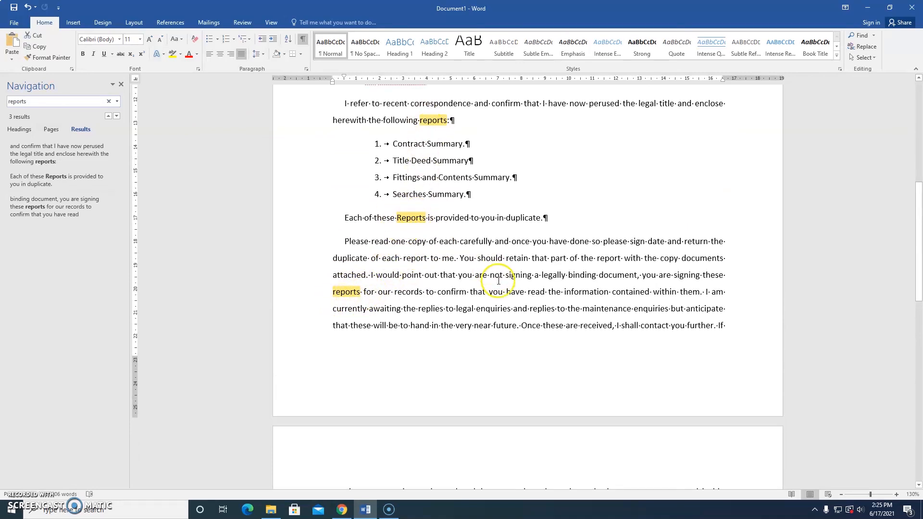
pyautogui.scroll(2, 499, 279)
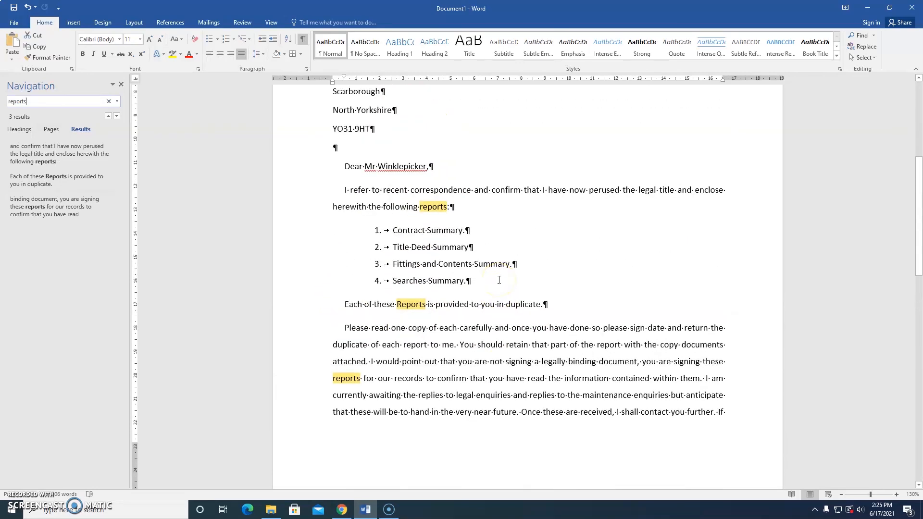